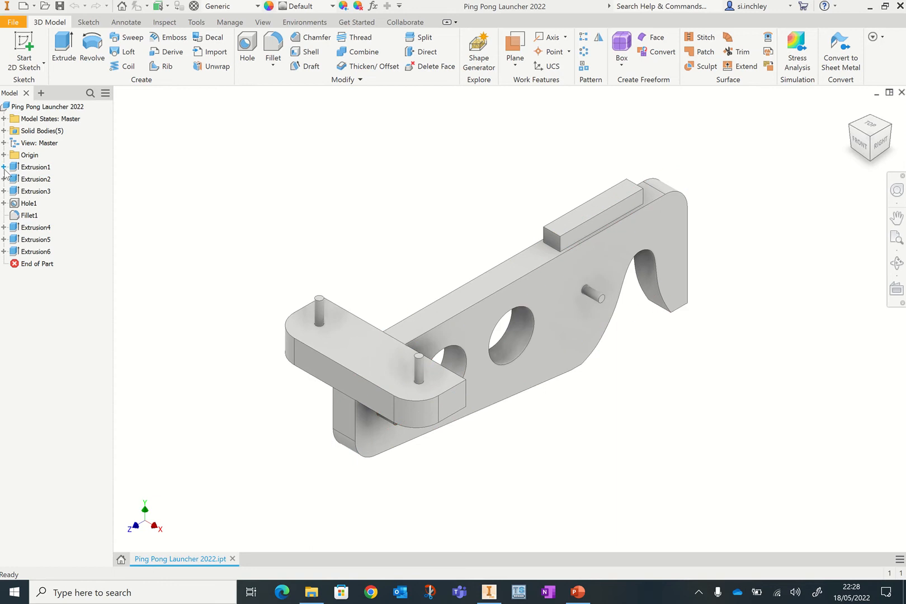
pyautogui.click(4, 167)
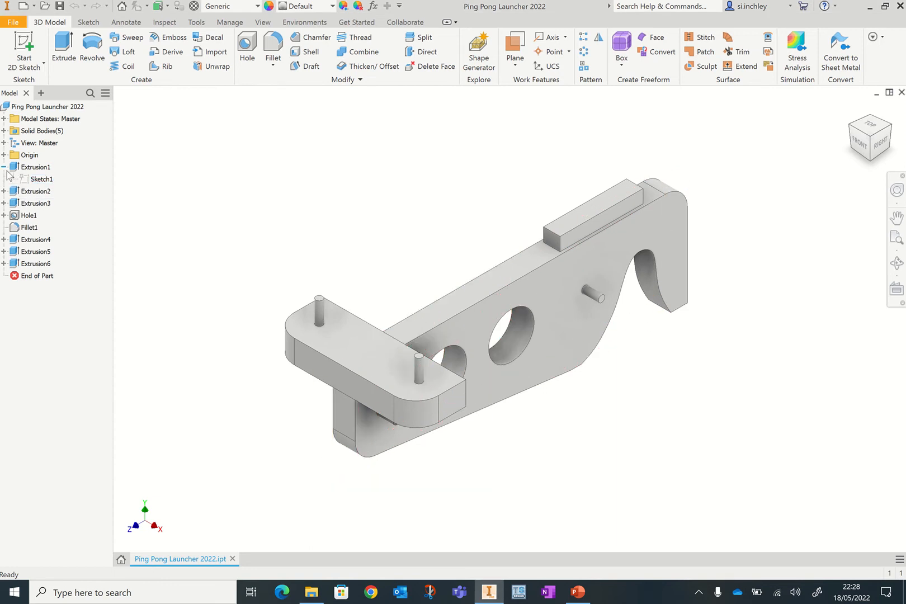
pyautogui.click(4, 167)
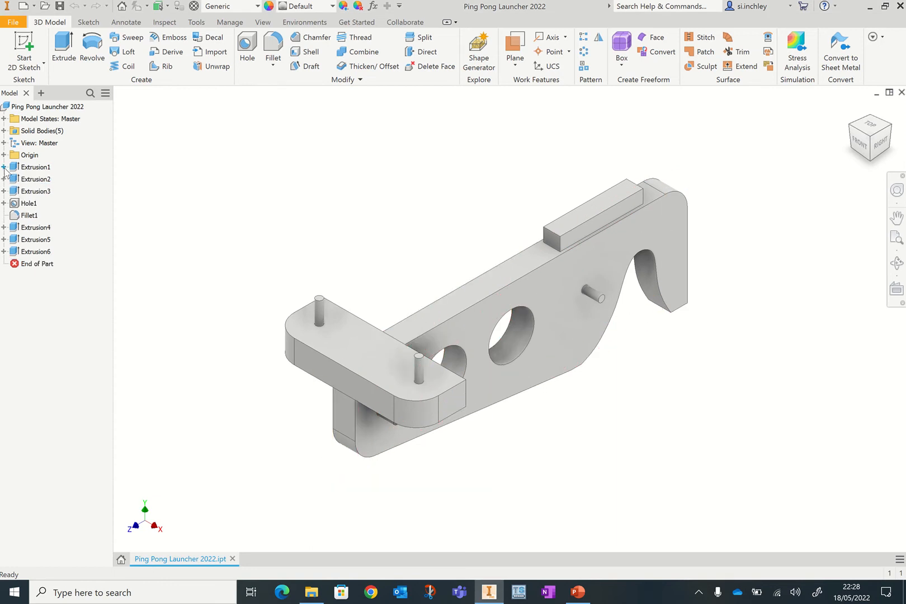
# - Create a new part file from the Metric Standard (mm).ipt template
pyautogui.click(13, 22)
pyautogui.moveTo(30, 72)
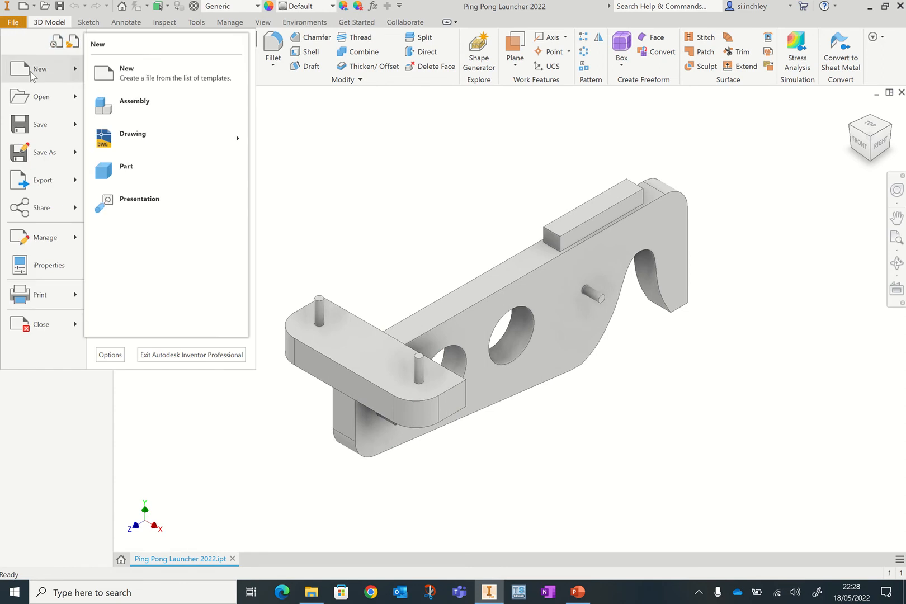
pyautogui.click(129, 76)
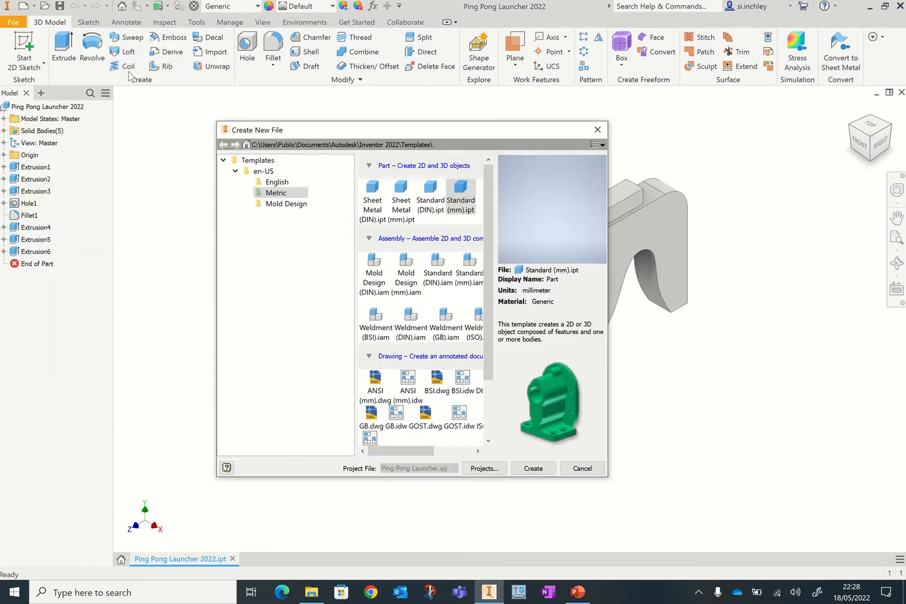
pyautogui.click(235, 171)
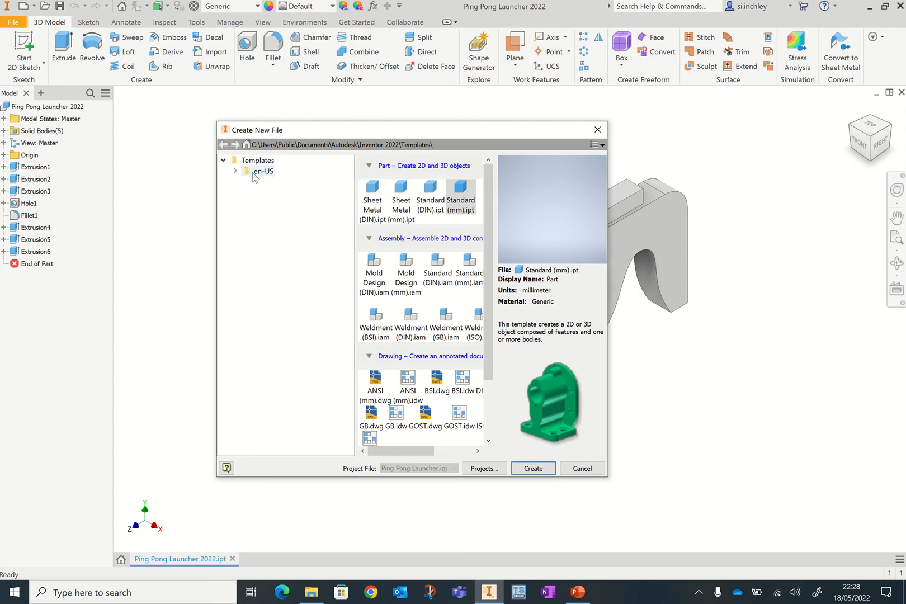
pyautogui.click(236, 172)
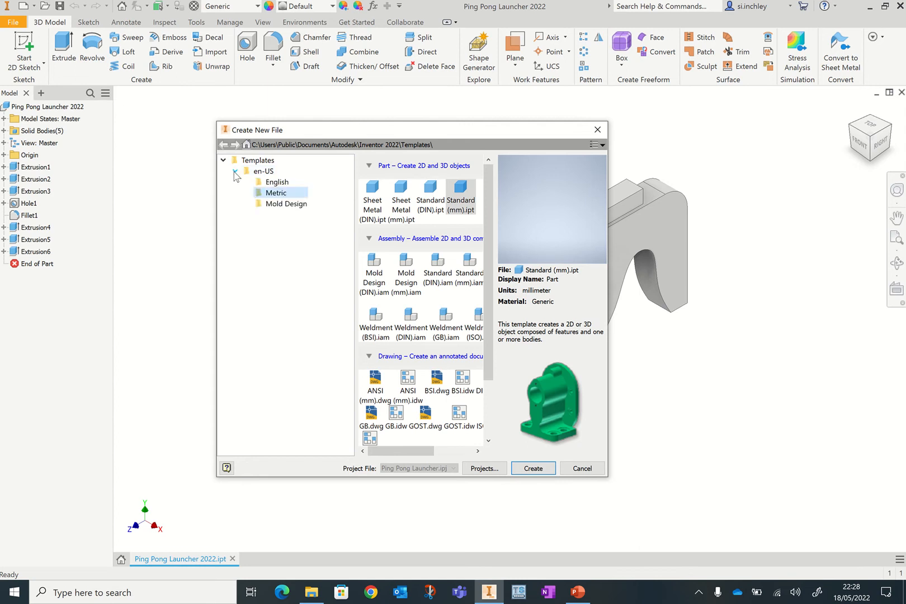
pyautogui.click(274, 195)
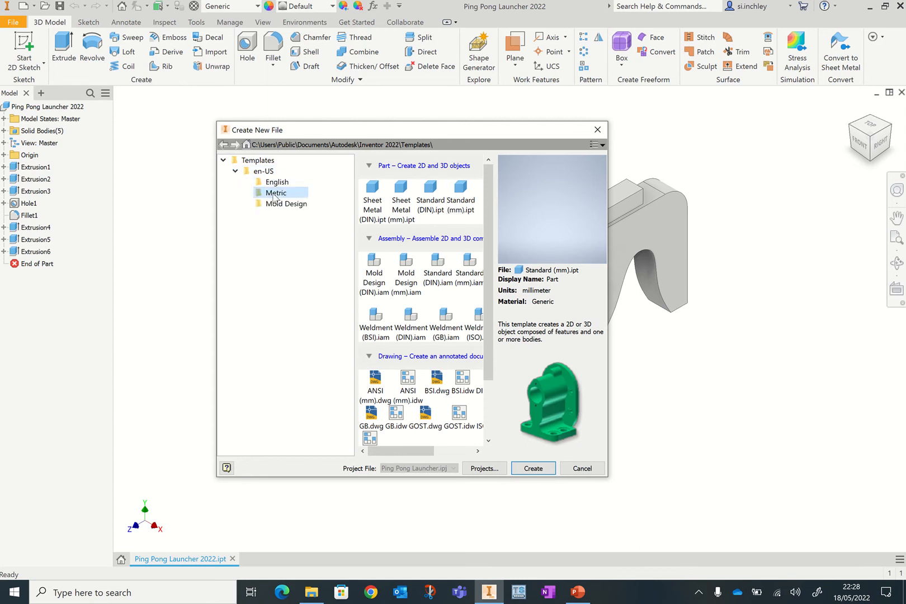
pyautogui.click(470, 209)
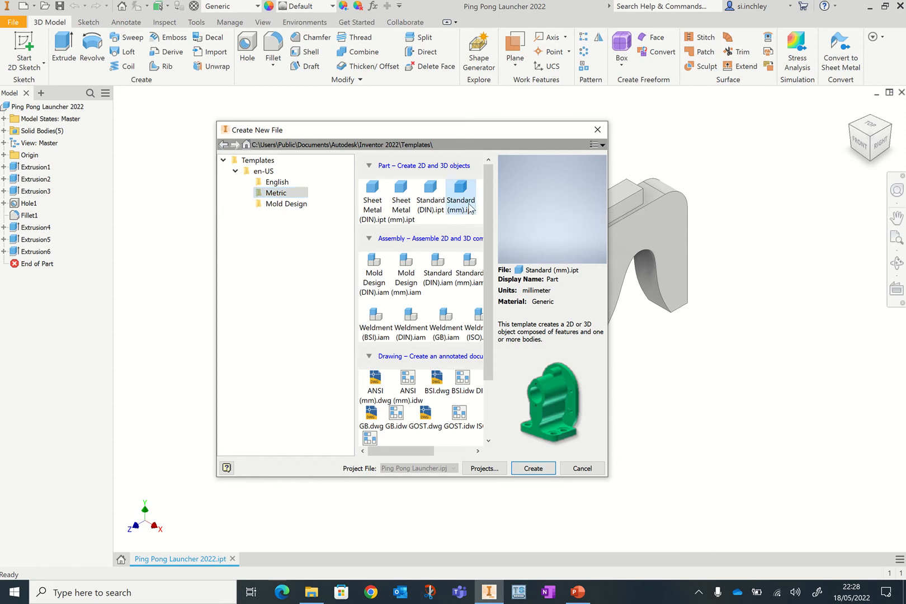
pyautogui.click(533, 469)
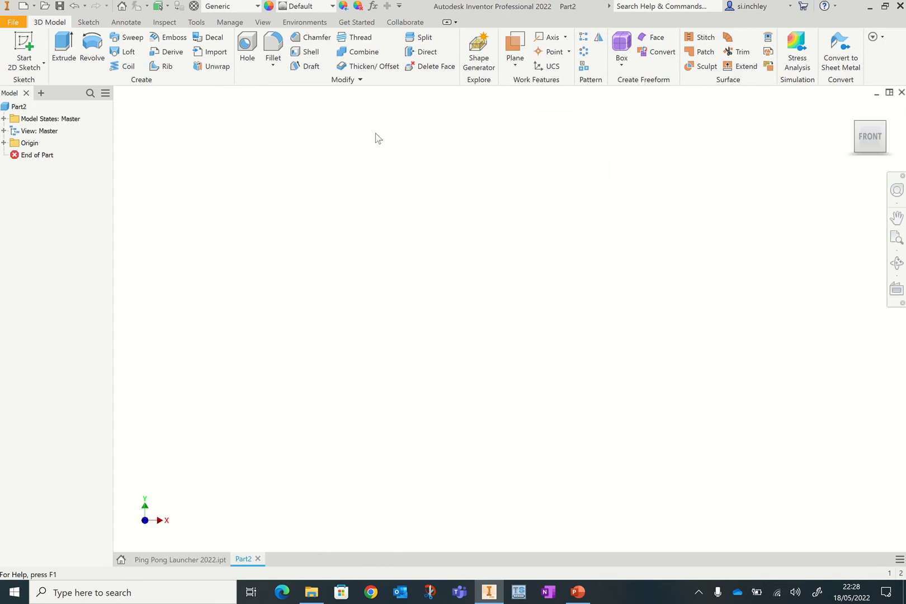
# - Start a 2D sketch on the YZ origin plane
pyautogui.click(34, 68)
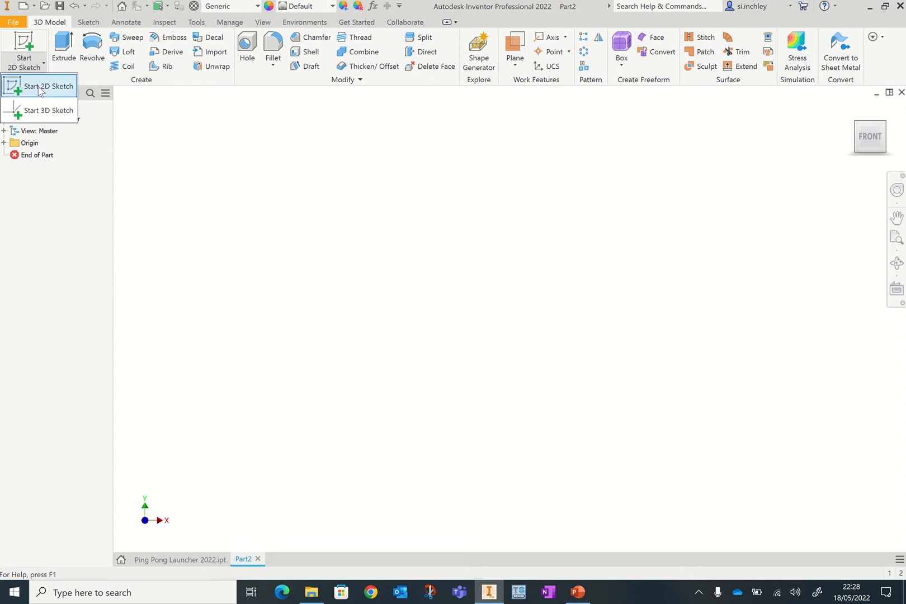
pyautogui.click(39, 87)
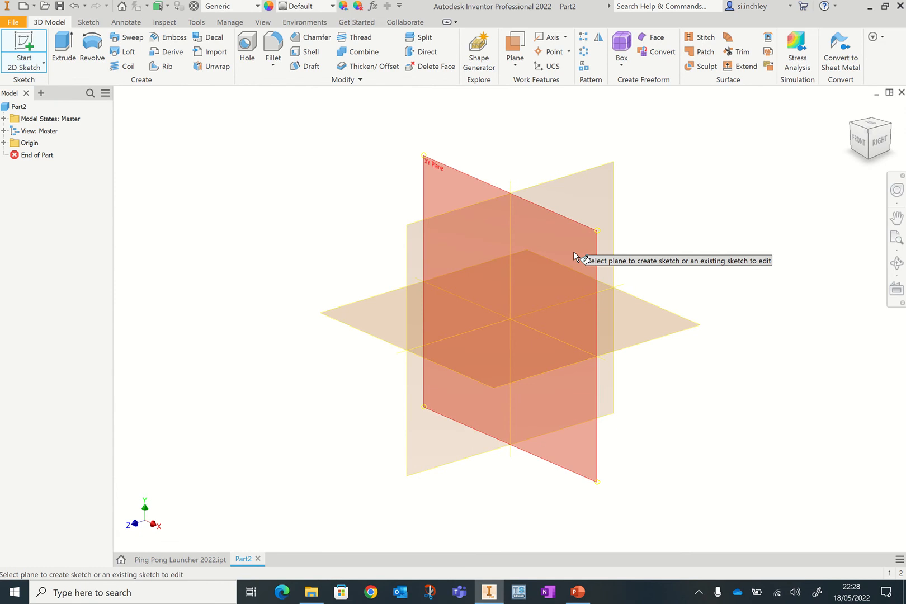
pyautogui.click(413, 226)
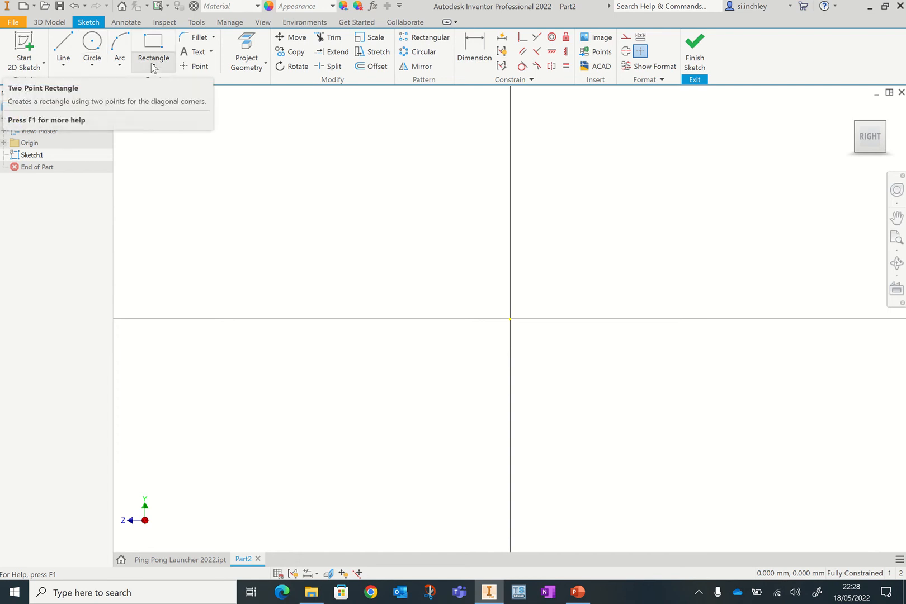
# - Draw a two-point rectangle from the origin, 95 mm tall and 300 mm long
pyautogui.click(154, 66)
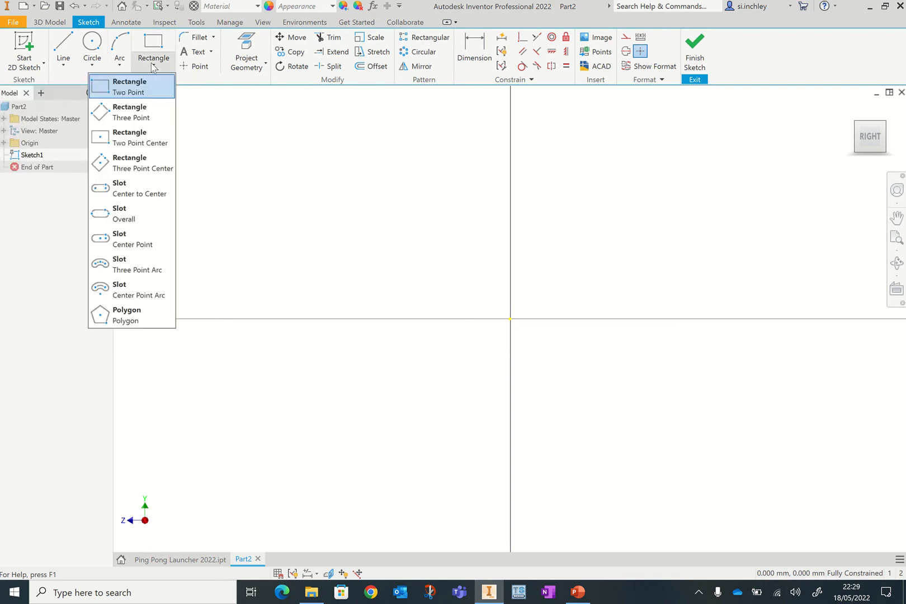
pyautogui.click(152, 93)
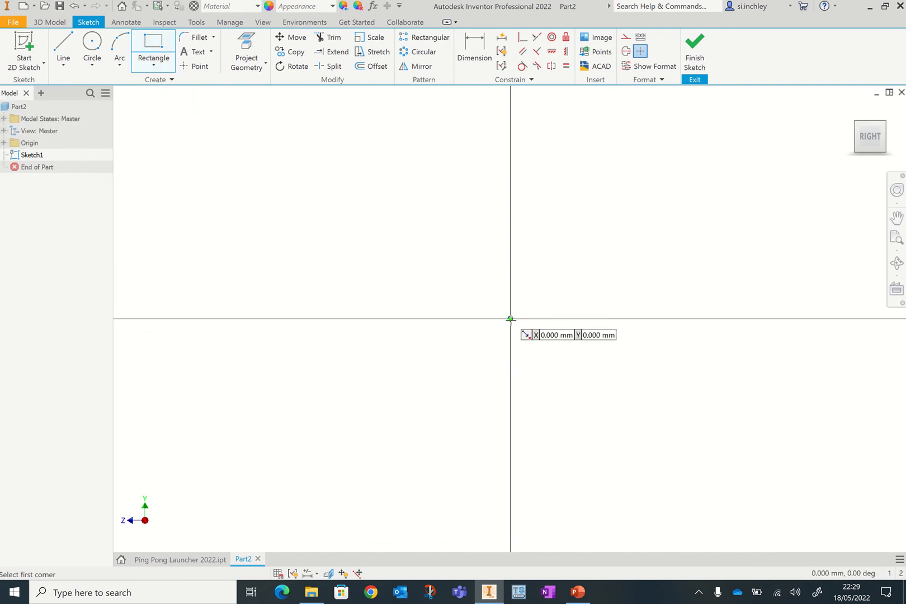
pyautogui.click(510, 319)
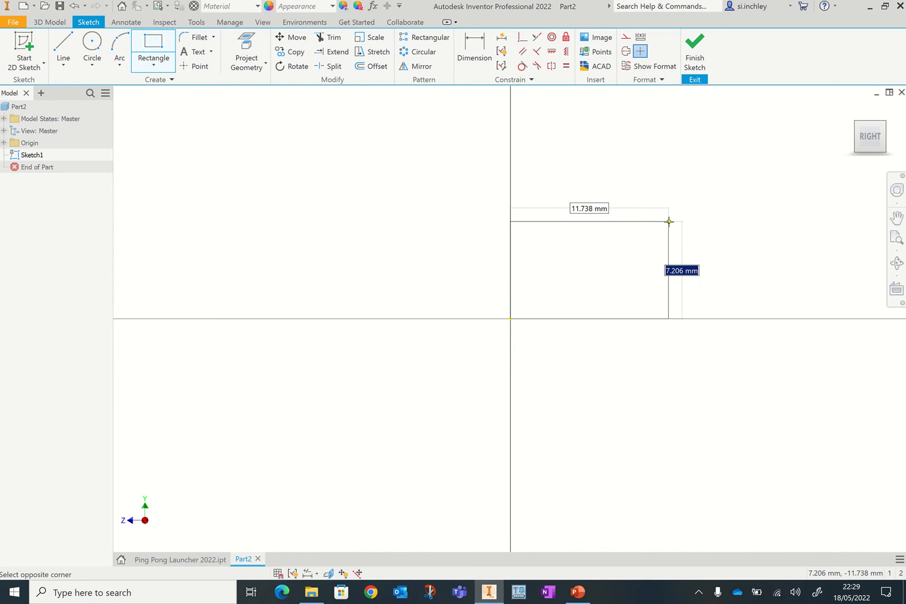
pyautogui.write('95')
pyautogui.press('Tab')
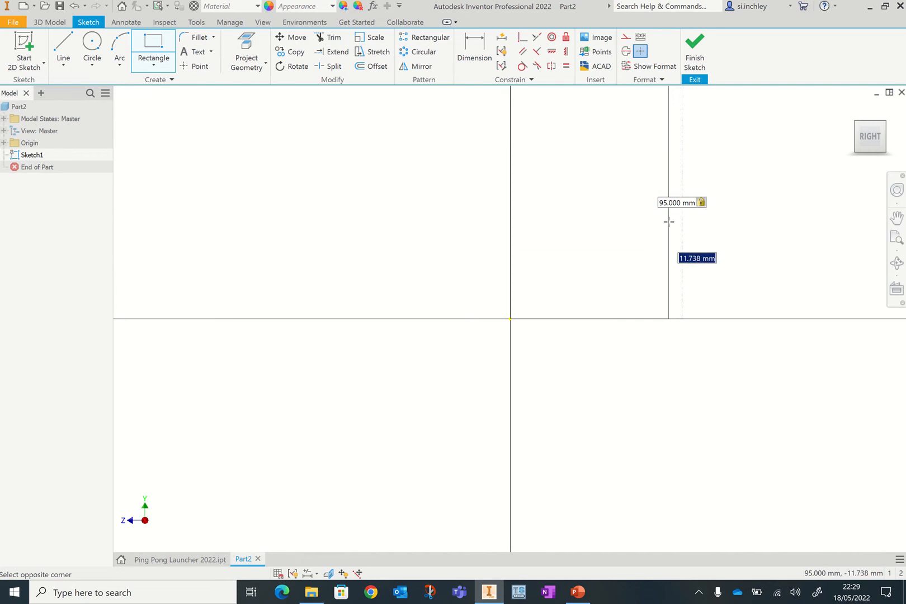
pyautogui.write('300')
pyautogui.press('Return')
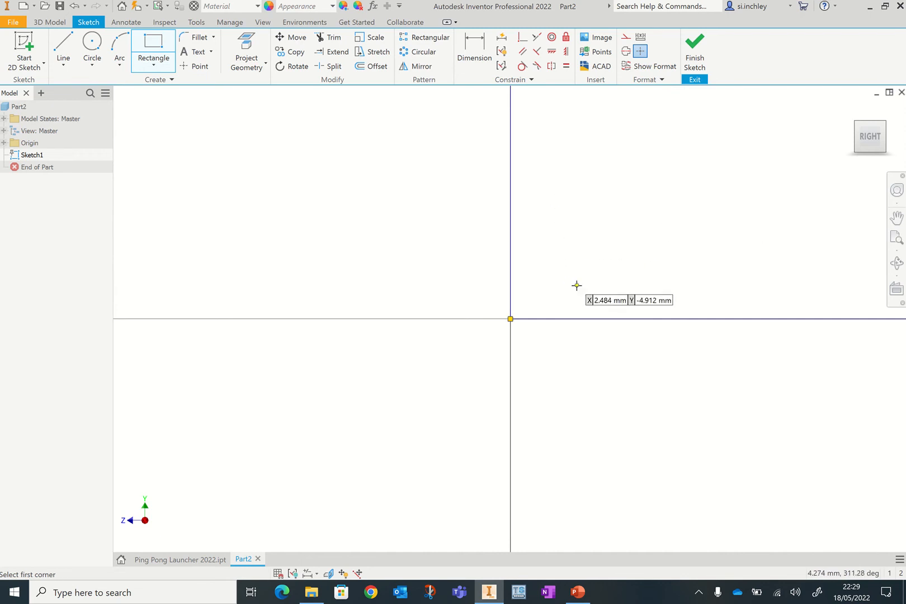
# - Draw a sloped line from the rectangle's left edge down to a point on its bottom edge
pyautogui.click(895, 241)
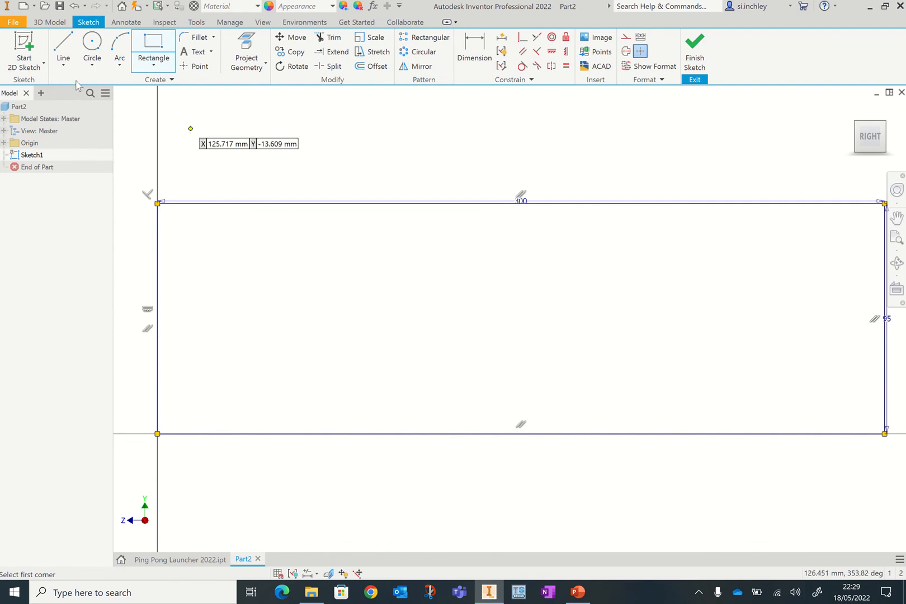
pyautogui.press('l')
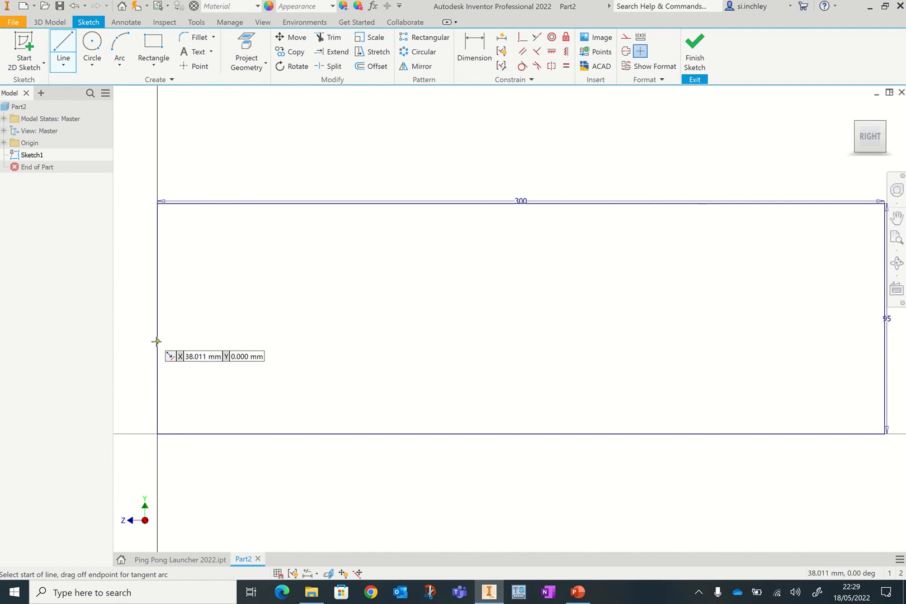
pyautogui.click(156, 342)
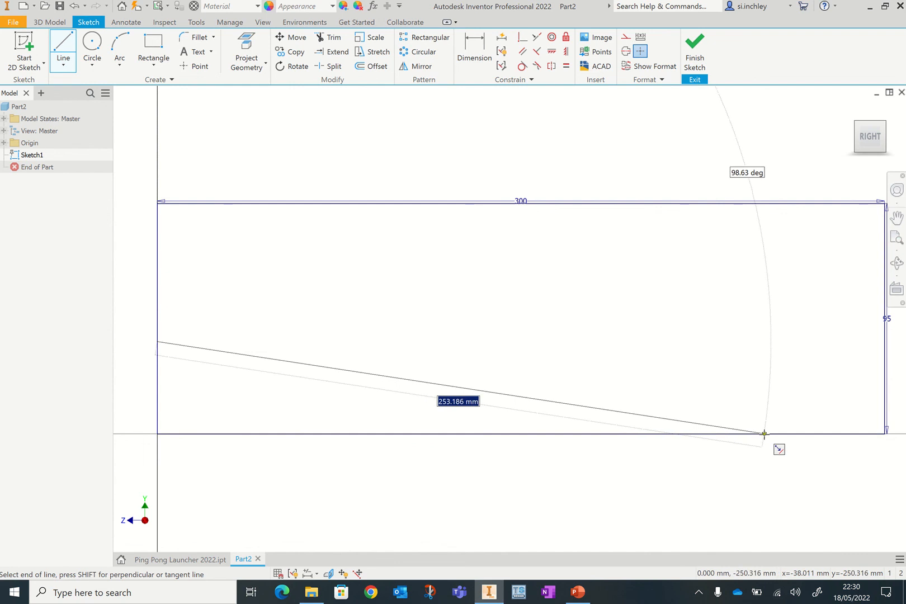
pyautogui.click(764, 434)
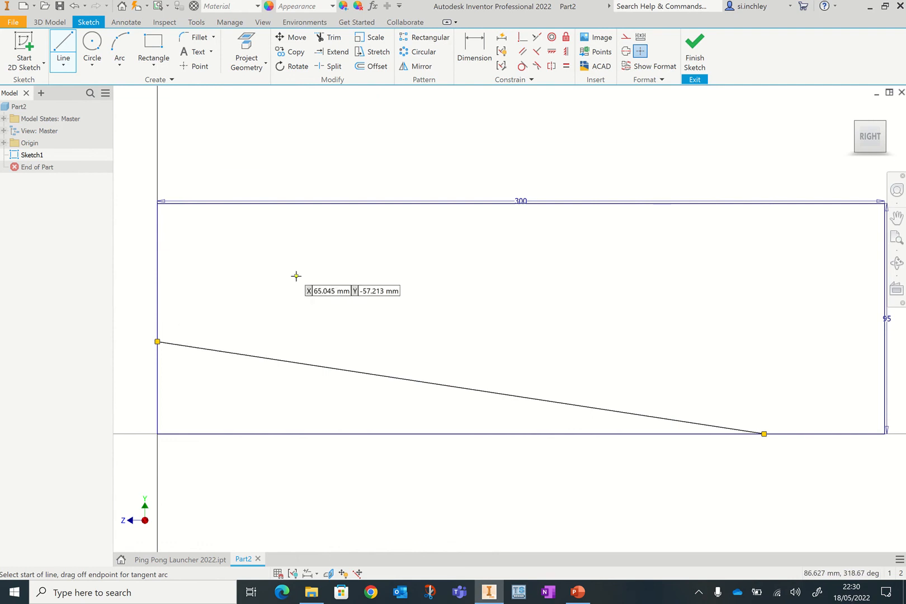
# - Dimension the line's left endpoint 71 mm below the rectangle's top edge
pyautogui.click(470, 62)
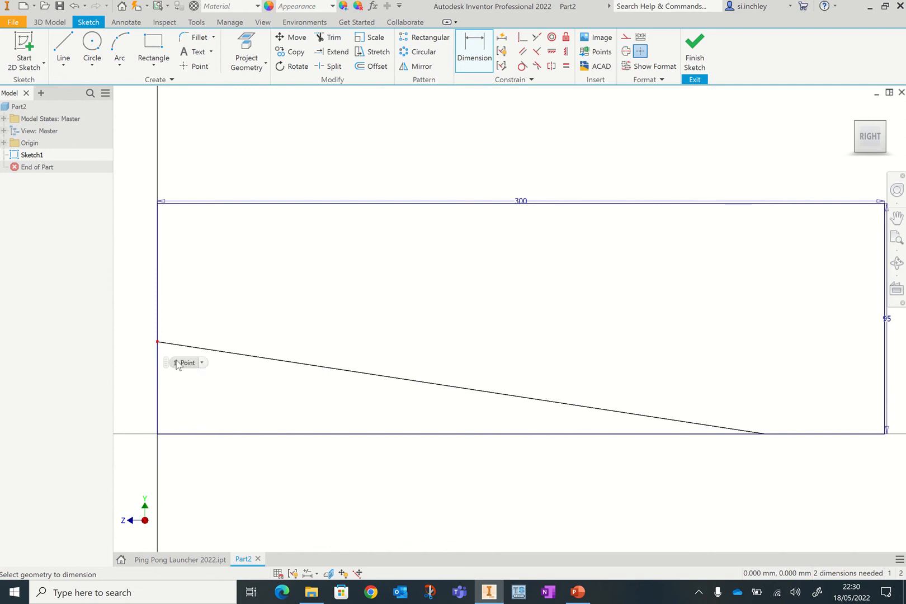
pyautogui.click(157, 342)
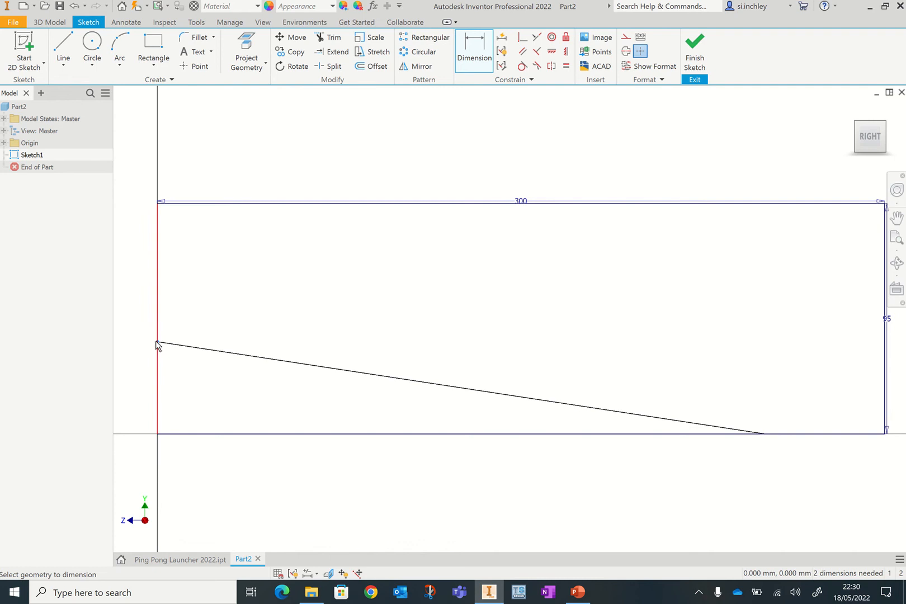
pyautogui.click(174, 208)
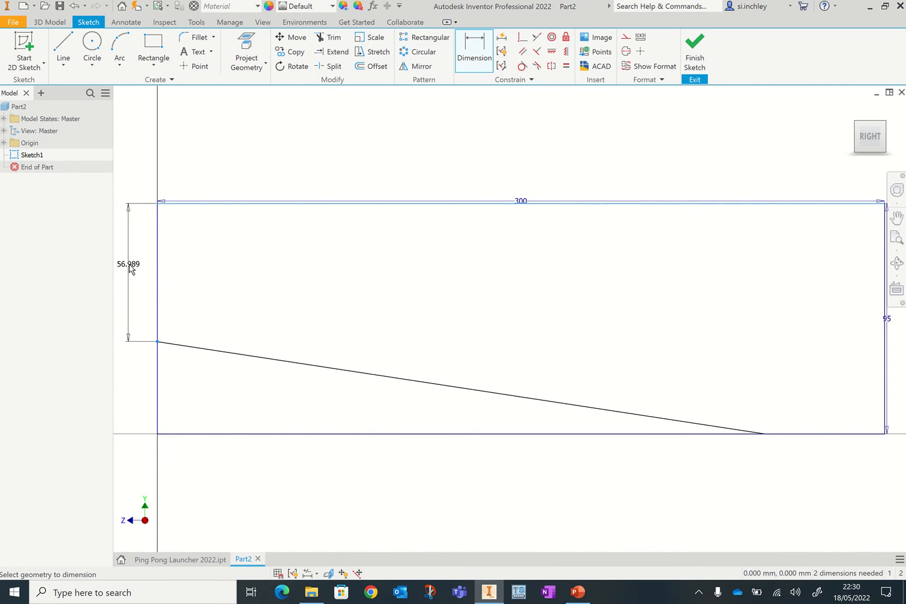
pyautogui.click(129, 268)
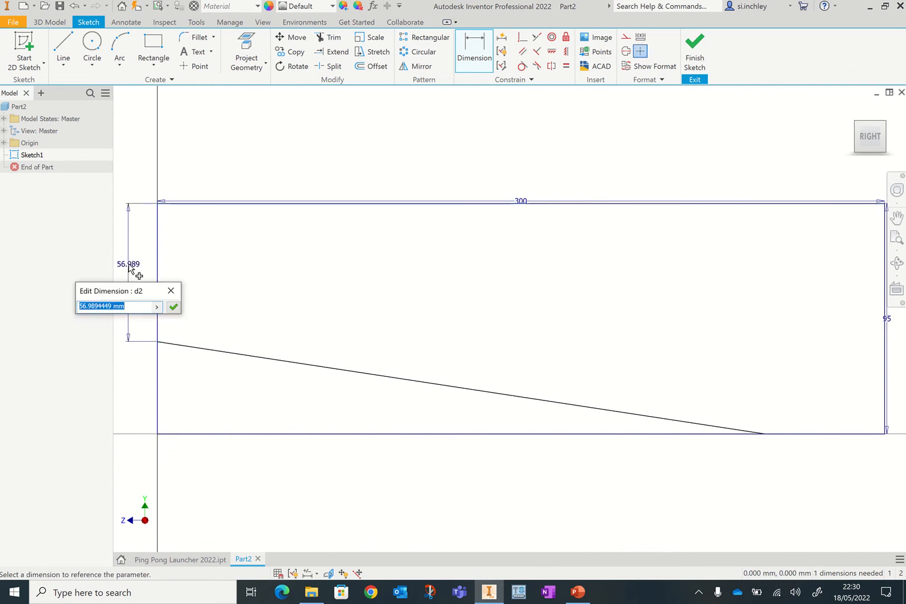
pyautogui.write('71')
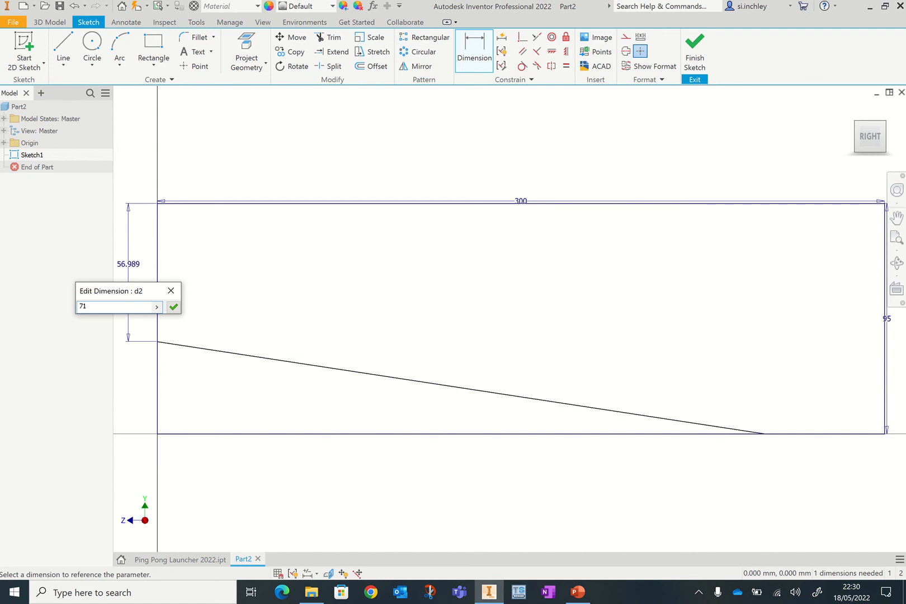
pyautogui.press('Return')
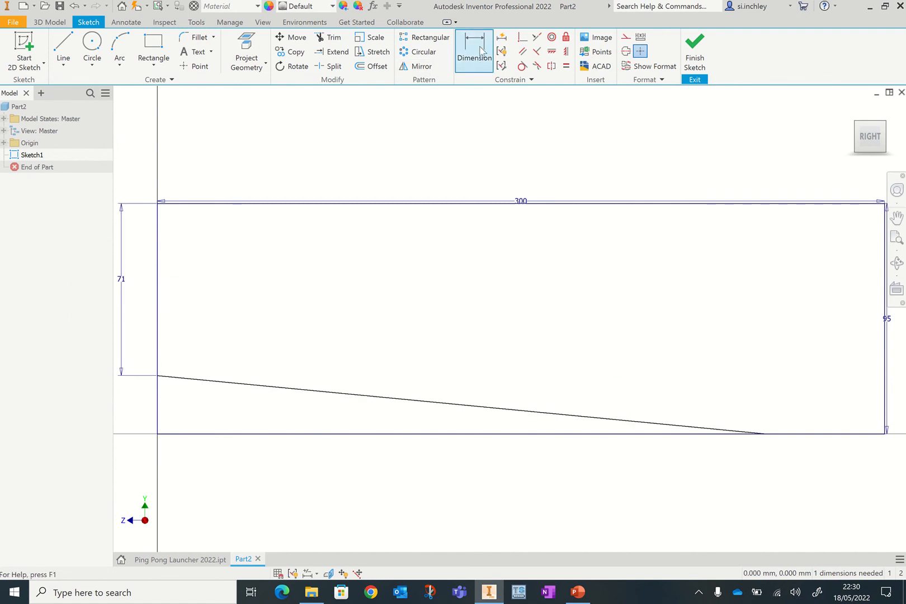
# - Dimension the line's lower endpoint 105 mm from the rectangle's right edge
pyautogui.click(764, 434)
pyautogui.click(885, 403)
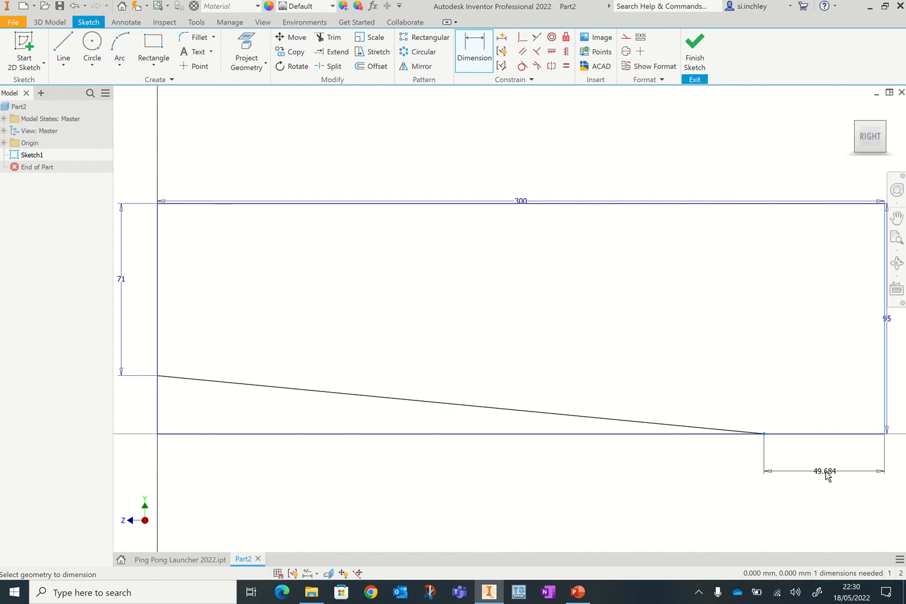
pyautogui.click(827, 473)
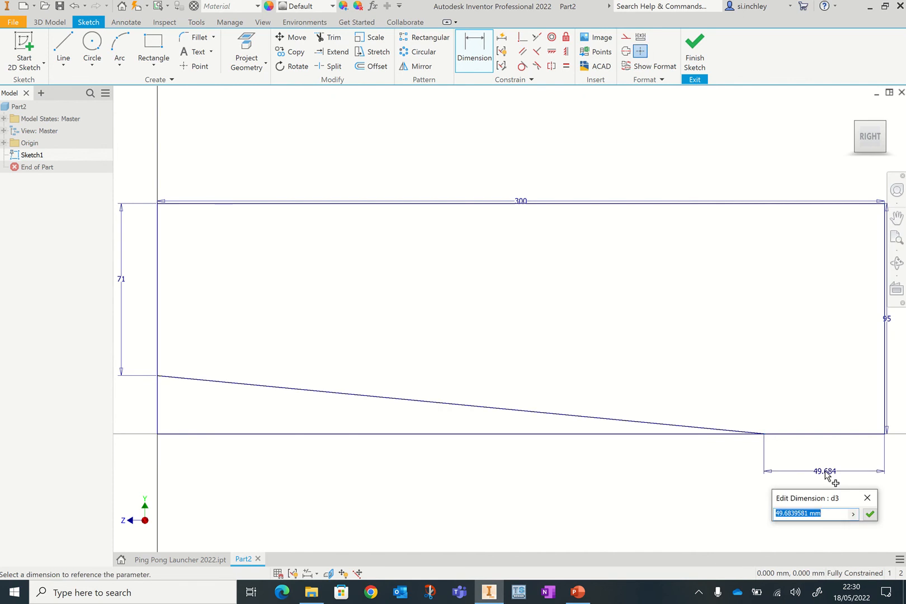
pyautogui.write('105')
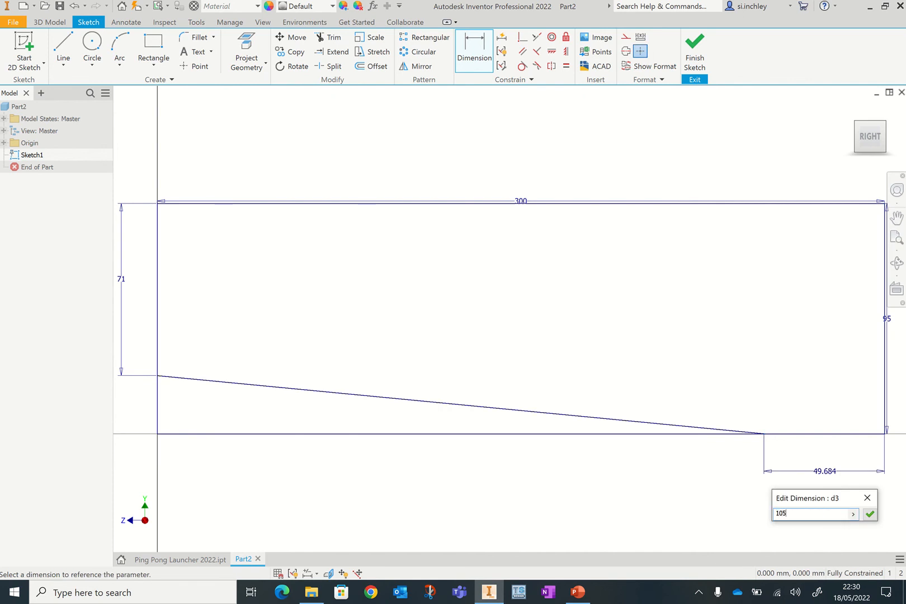
pyautogui.press('Return')
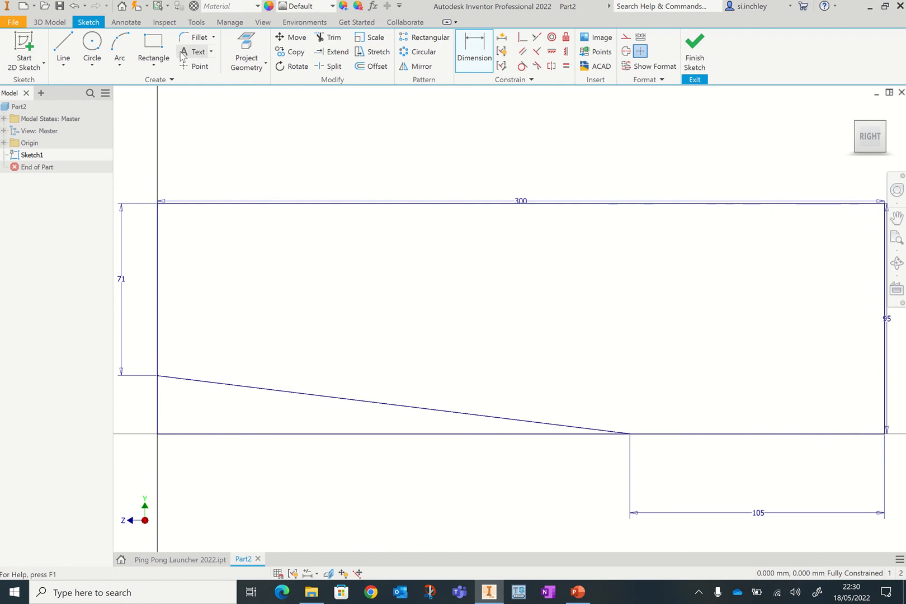
# - Draw a two-point rectangle from the outer rectangle's top-left corner, 21 mm tall and 45 mm long
pyautogui.click(152, 54)
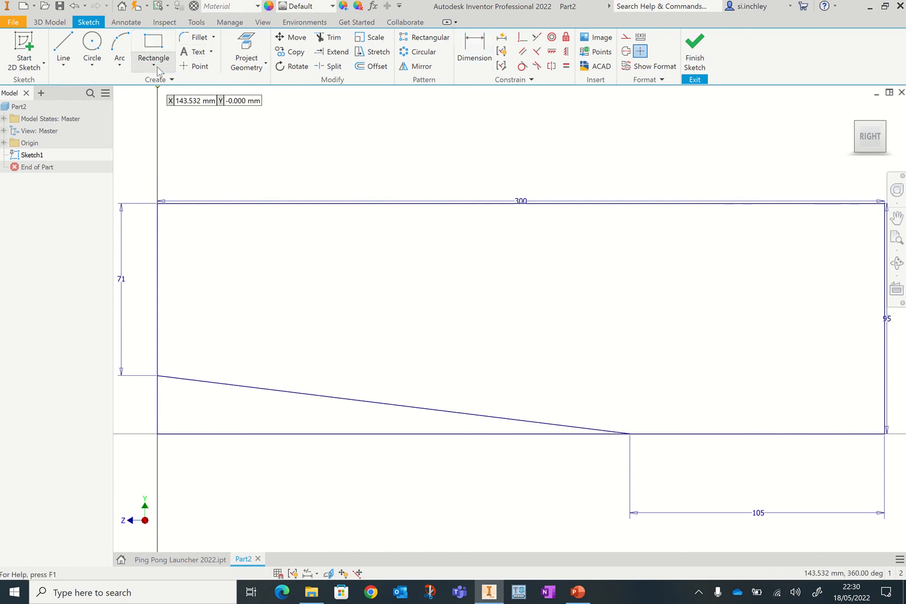
pyautogui.click(157, 67)
pyautogui.click(160, 88)
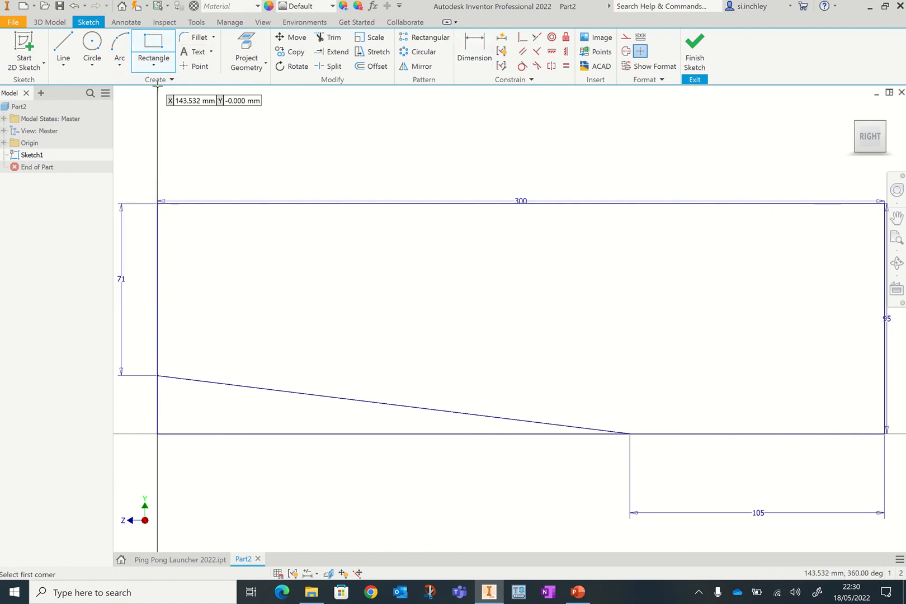
pyautogui.click(157, 202)
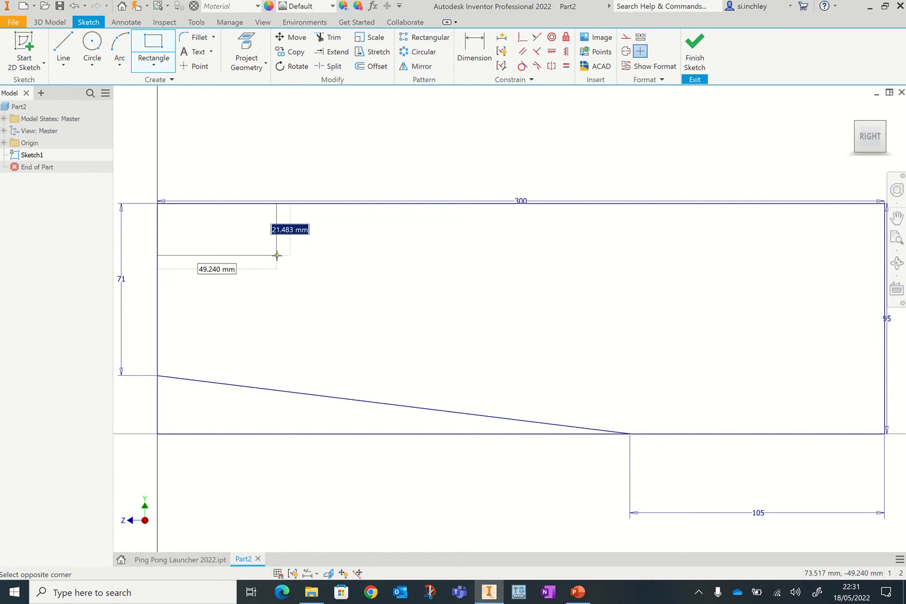
pyautogui.write('21')
pyautogui.press('Tab')
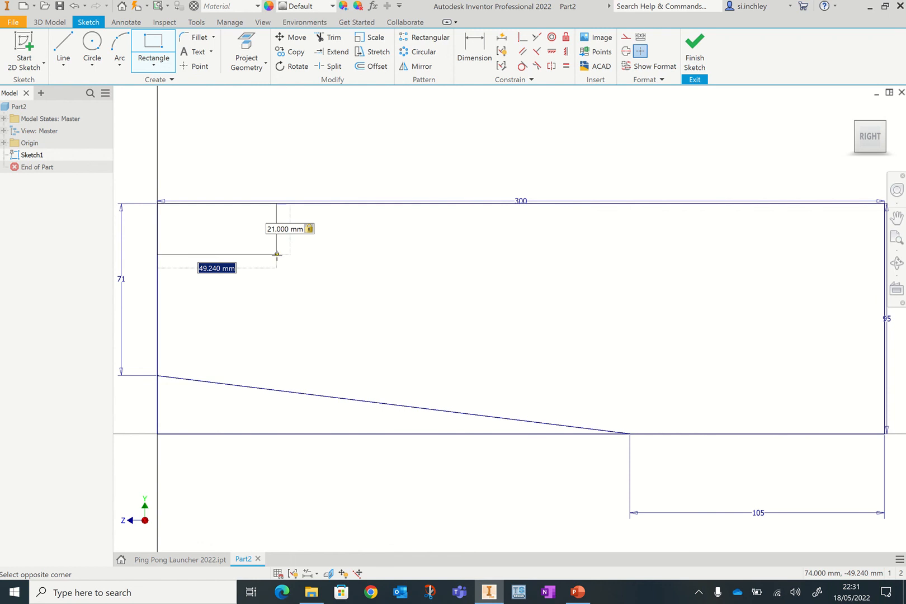
pyautogui.write('45')
pyautogui.press('Return')
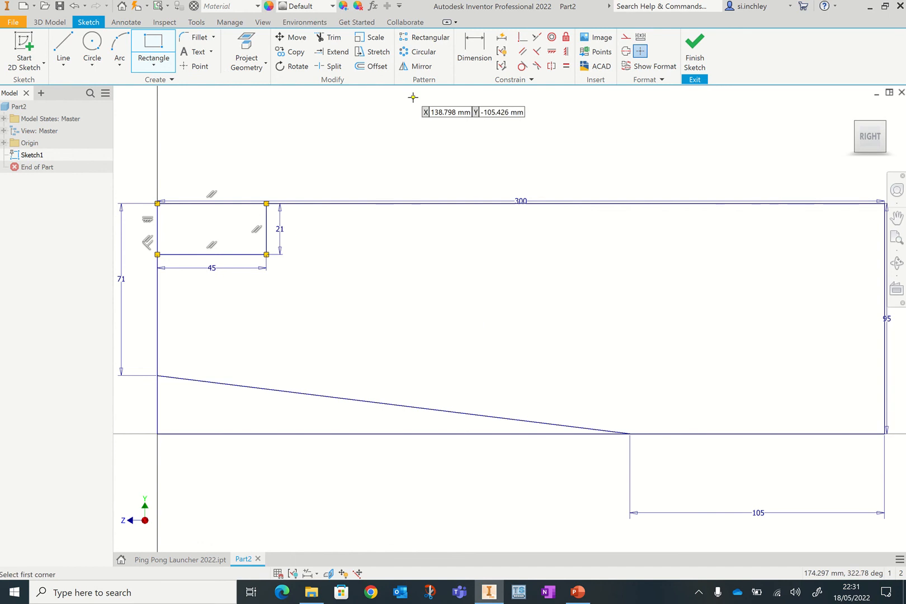
# - Draw a horizontal construction line across the profile from its left edge to its right edge
pyautogui.press('l')
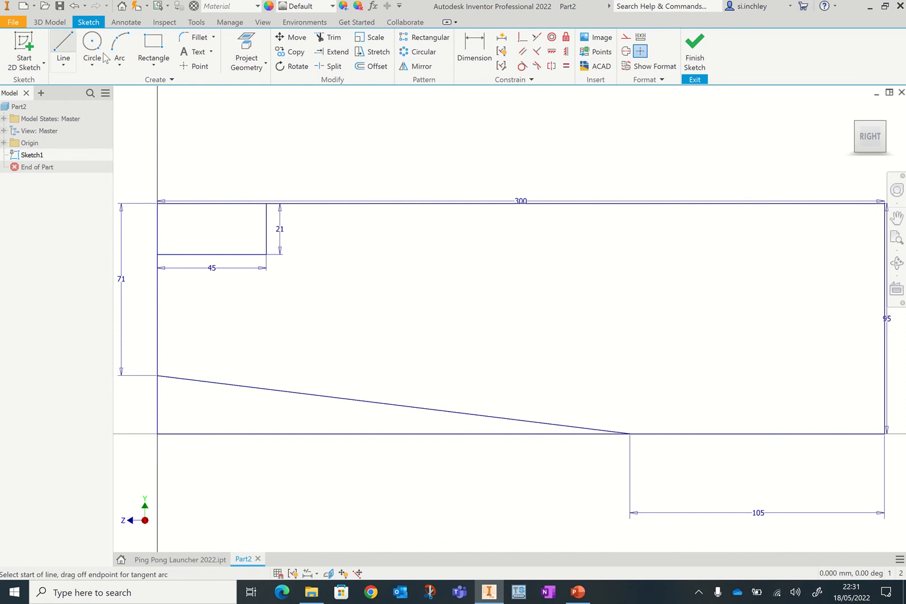
pyautogui.click(626, 42)
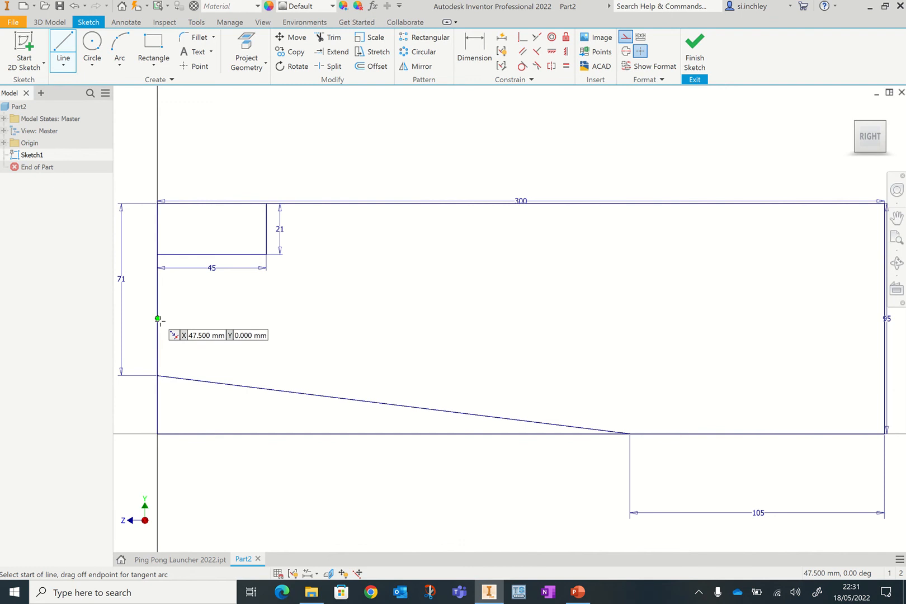
pyautogui.click(157, 289)
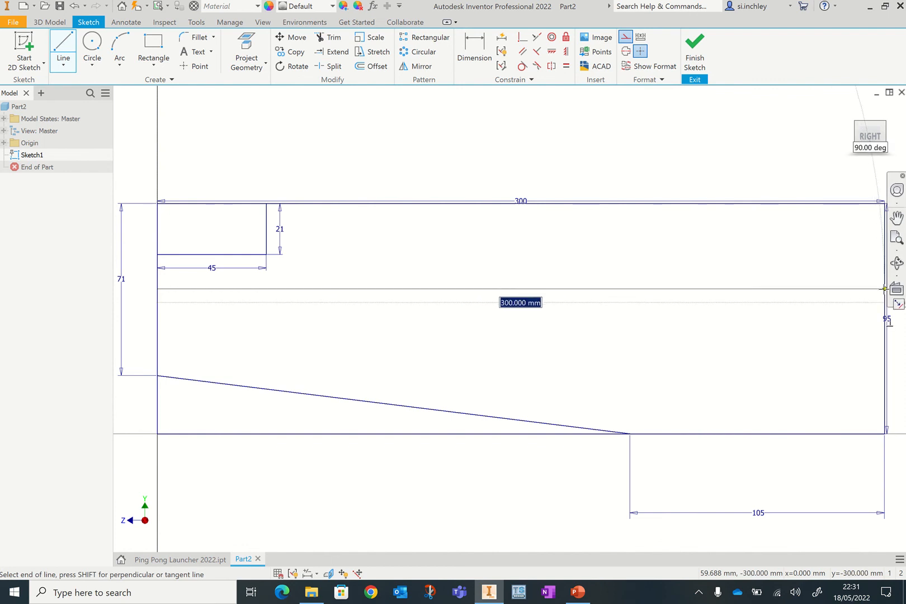
pyautogui.doubleClick(885, 289)
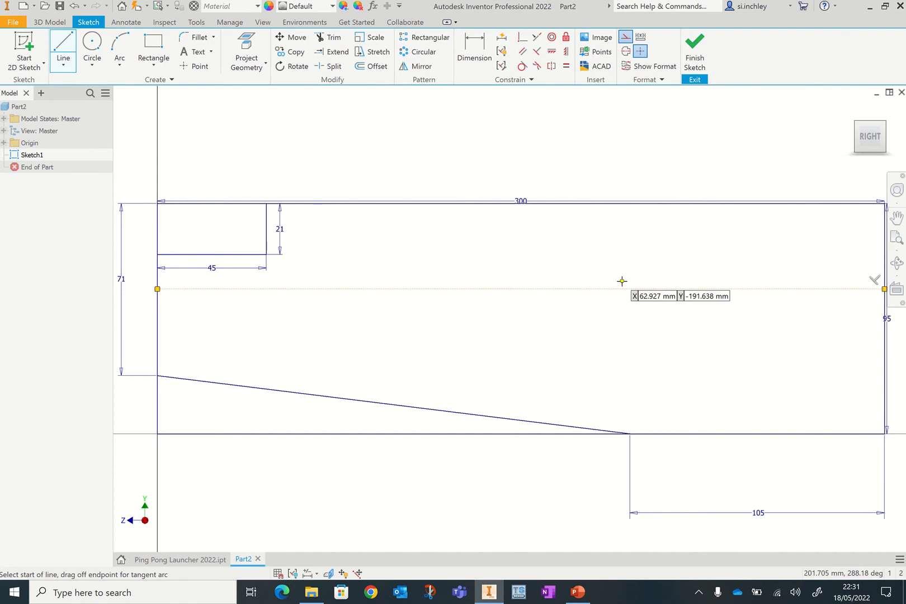
# - Dimension the construction line 41 mm below the rectangle's top edge
pyautogui.click(474, 55)
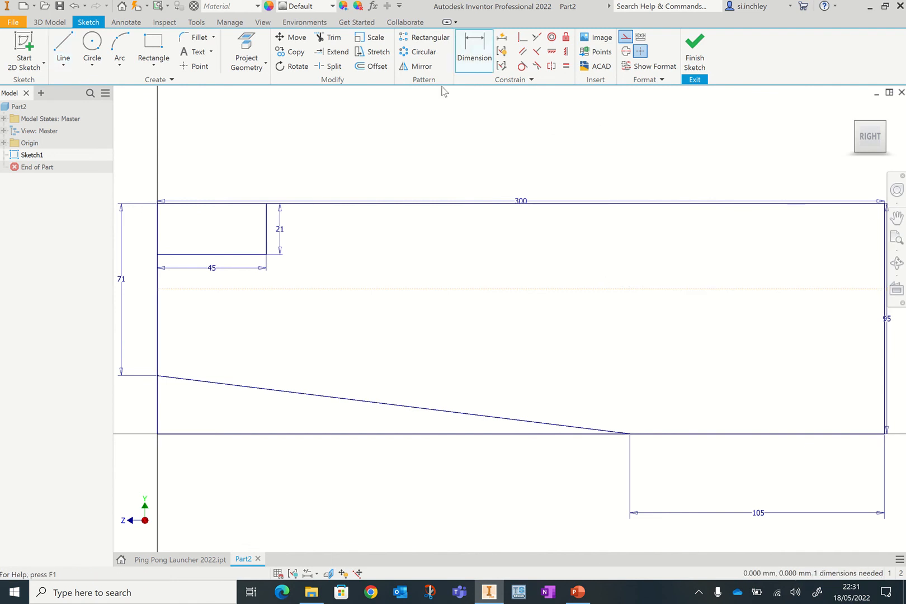
pyautogui.click(311, 290)
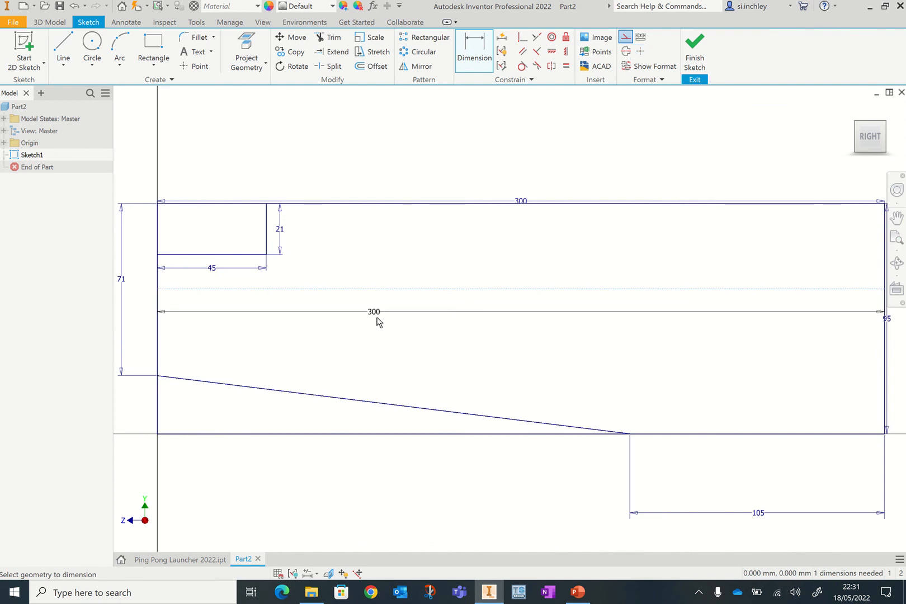
pyautogui.click(379, 205)
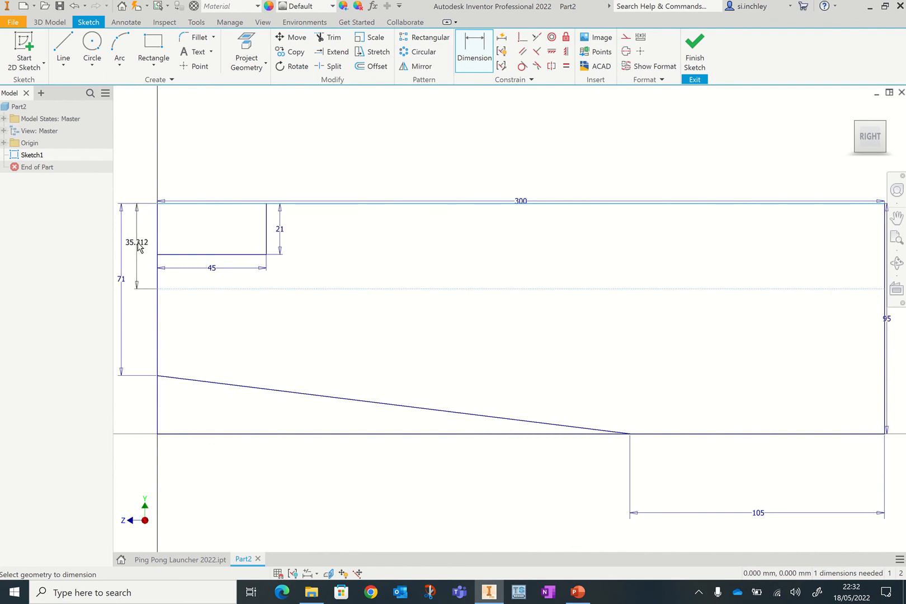
pyautogui.click(138, 247)
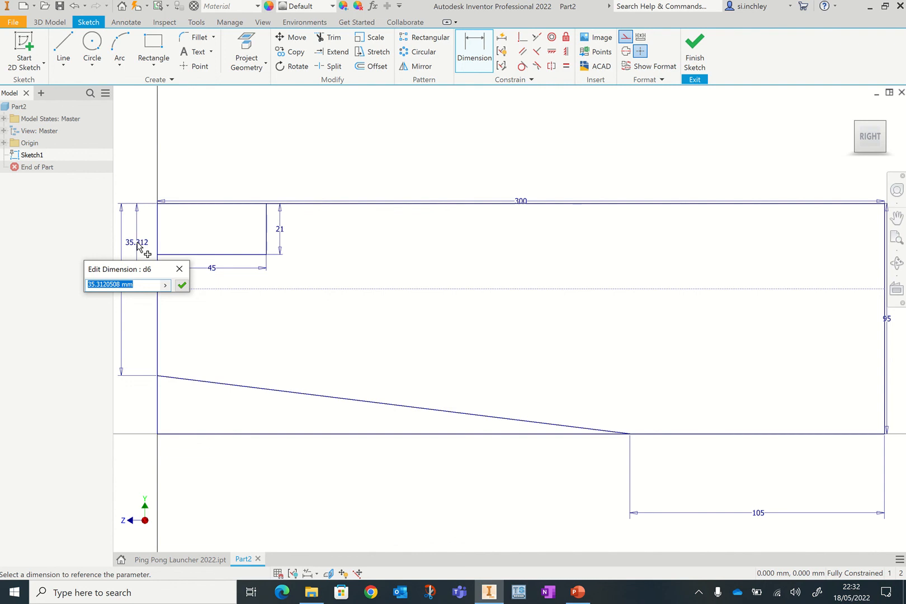
pyautogui.write('41')
pyautogui.press('Return')
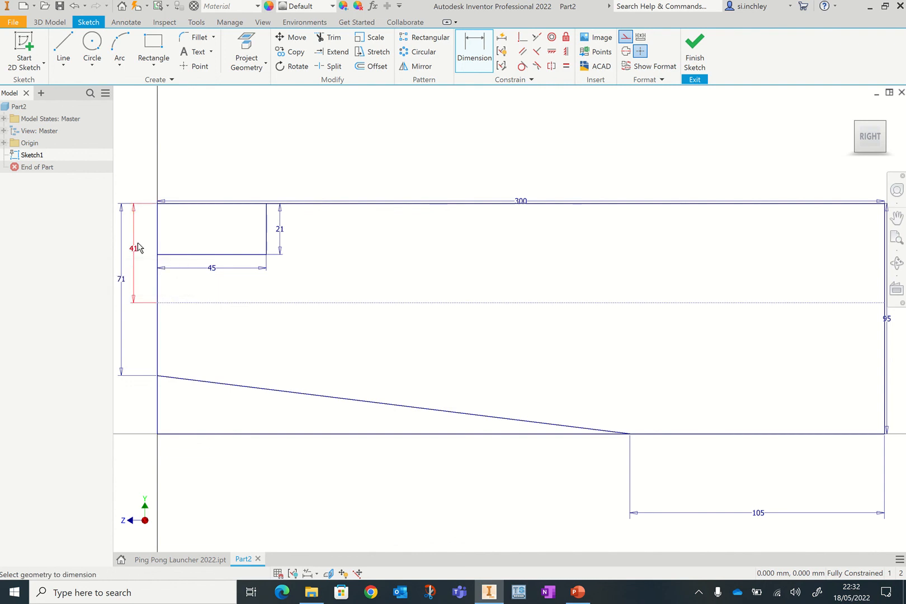
# - Draw a 6 mm diameter circle centred on the construction line near the left edge
pyautogui.click(92, 45)
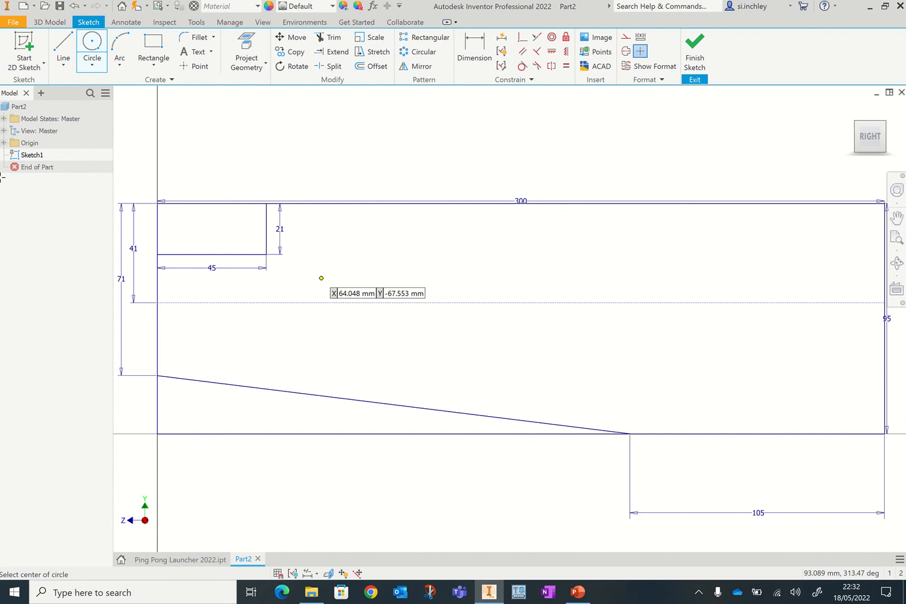
pyautogui.click(232, 304)
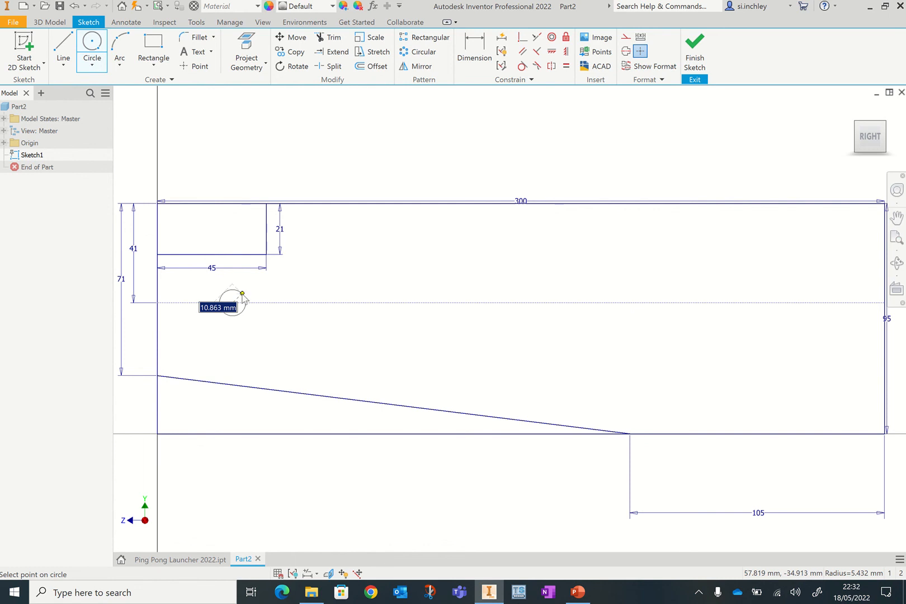
pyautogui.write('6')
pyautogui.press('Return')
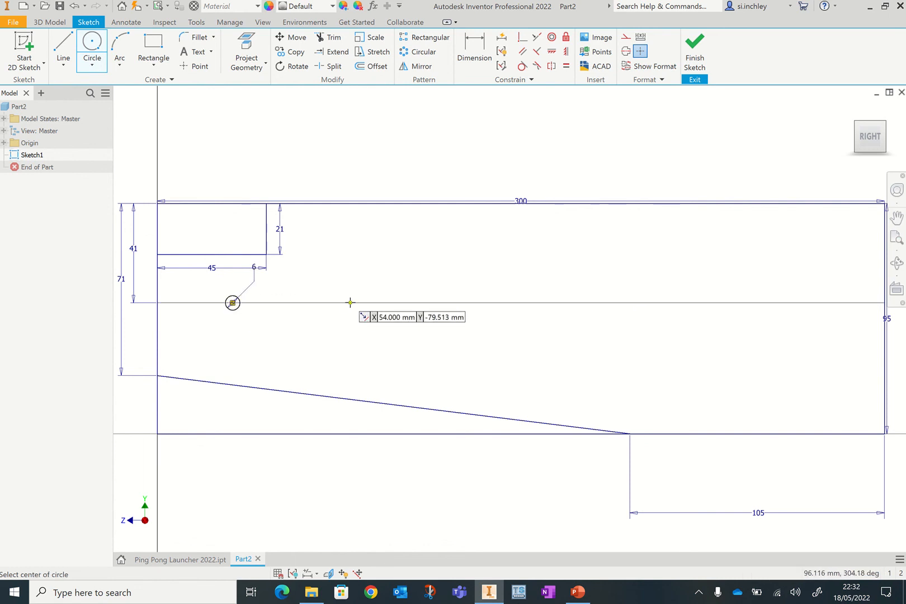
# - Draw two 41 mm diameter circles centred further along the construction line
pyautogui.click(363, 303)
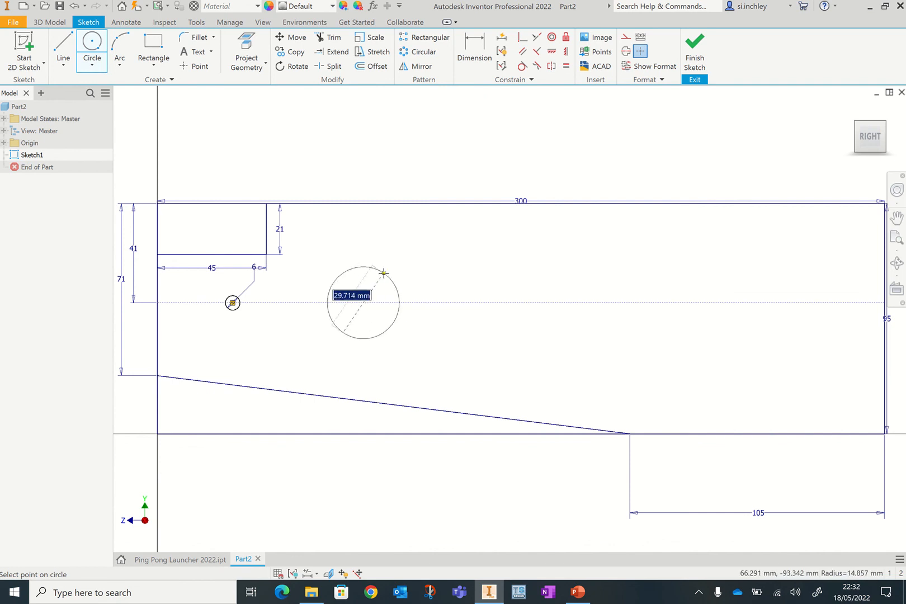
pyautogui.write('41')
pyautogui.press('Return')
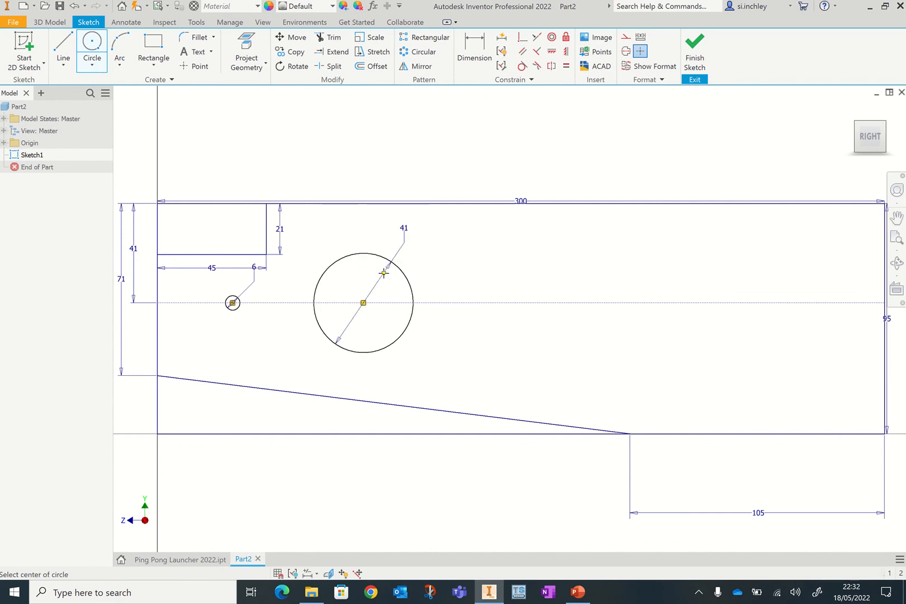
pyautogui.click(544, 303)
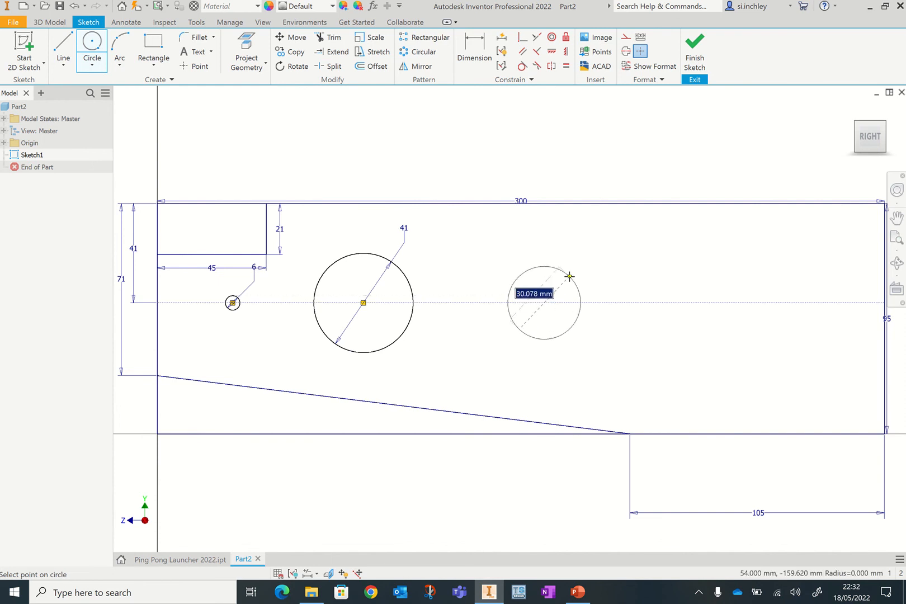
pyautogui.write('41')
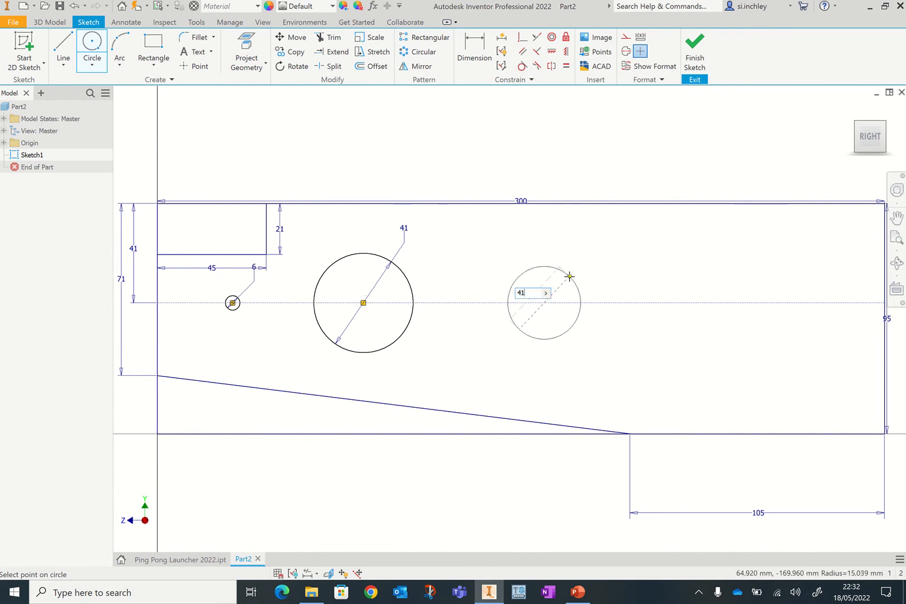
pyautogui.press('Return')
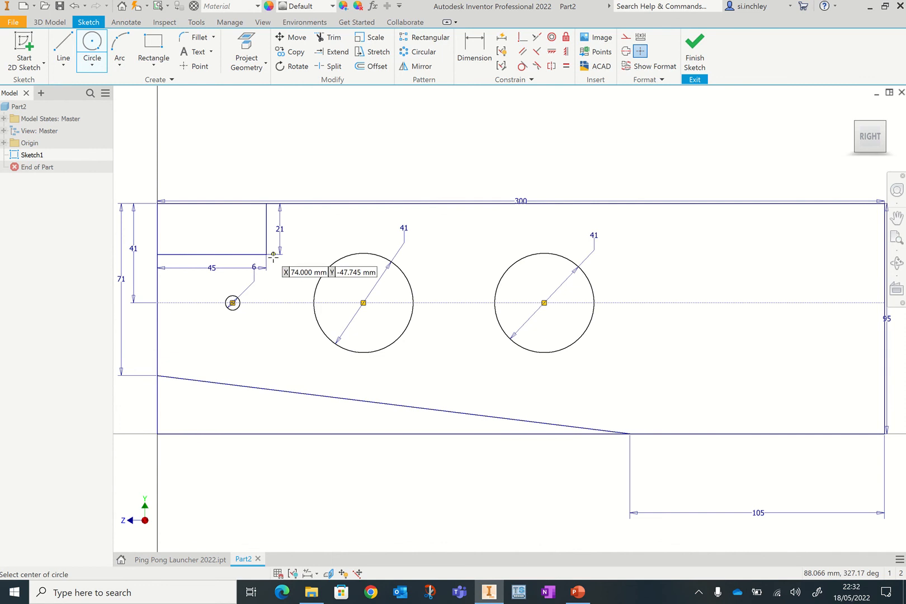
# - Dimension the small circle's centre 22.5 mm from the profile's left edge
pyautogui.click(480, 67)
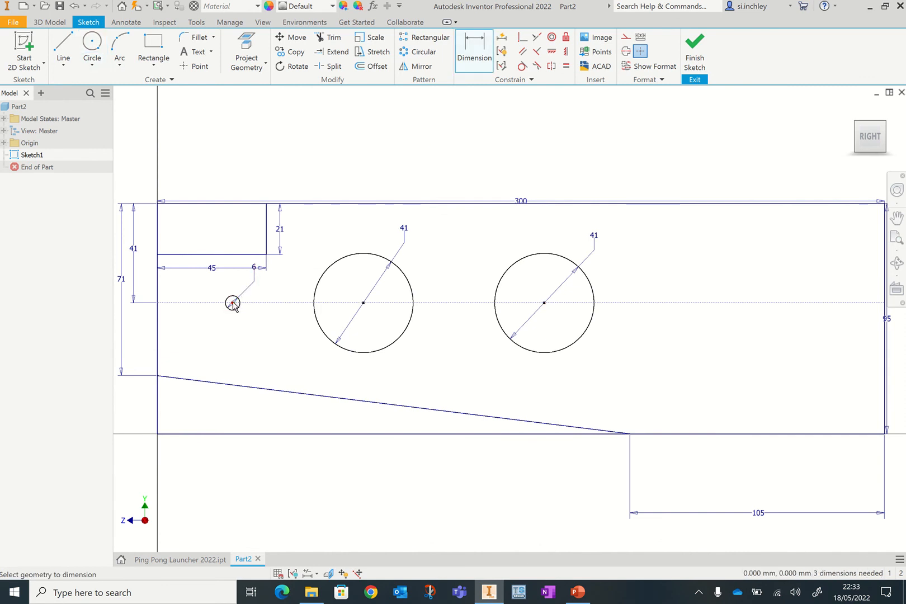
pyautogui.click(233, 302)
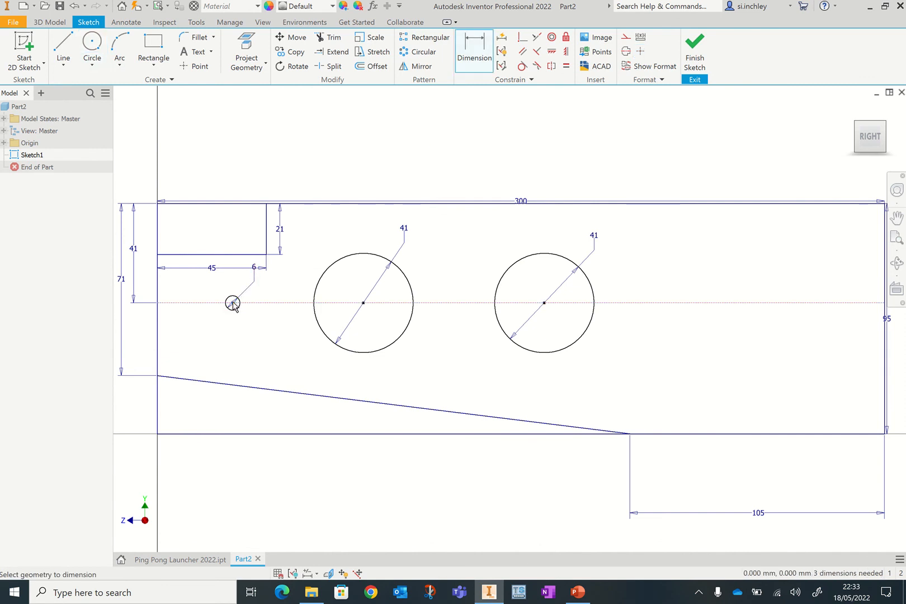
pyautogui.click(158, 322)
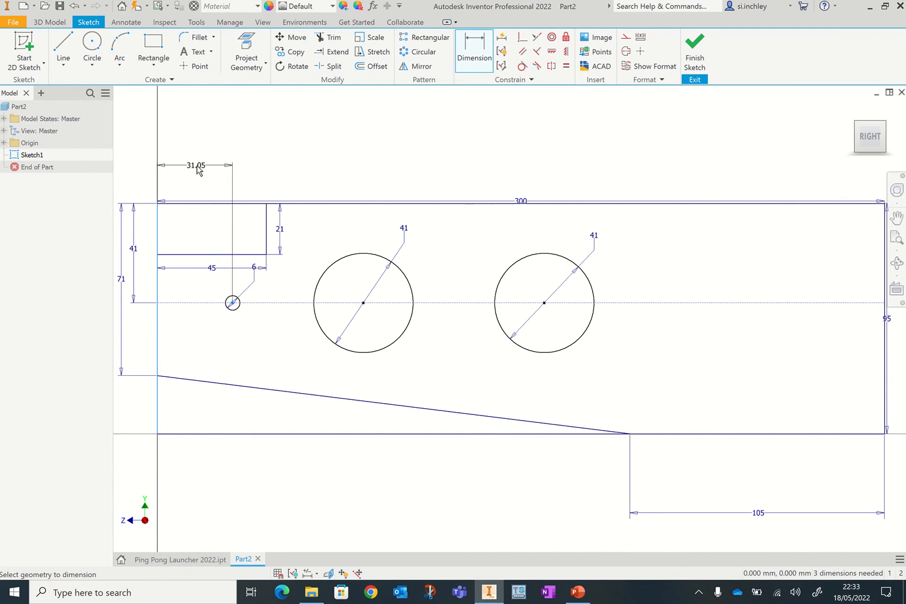
pyautogui.click(198, 169)
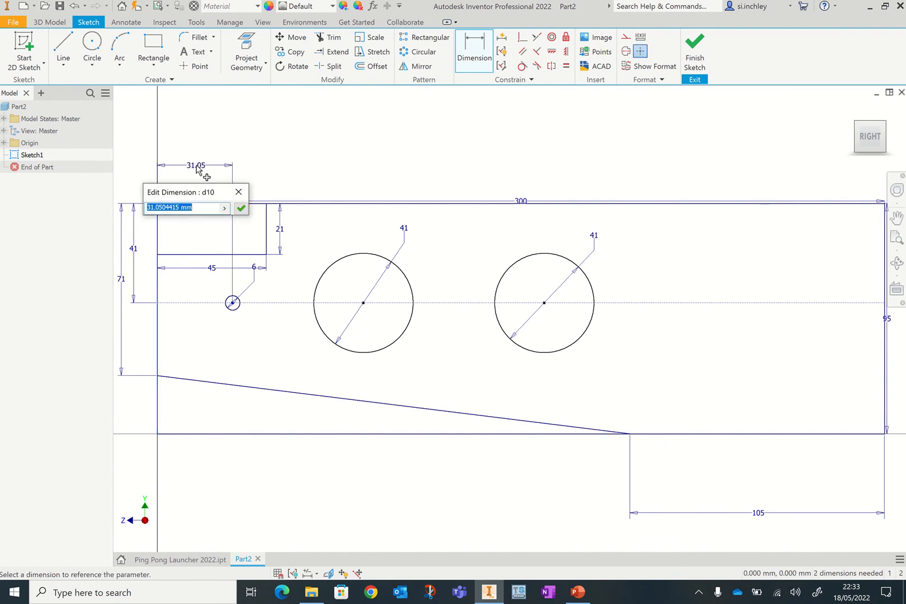
pyautogui.write('22.5')
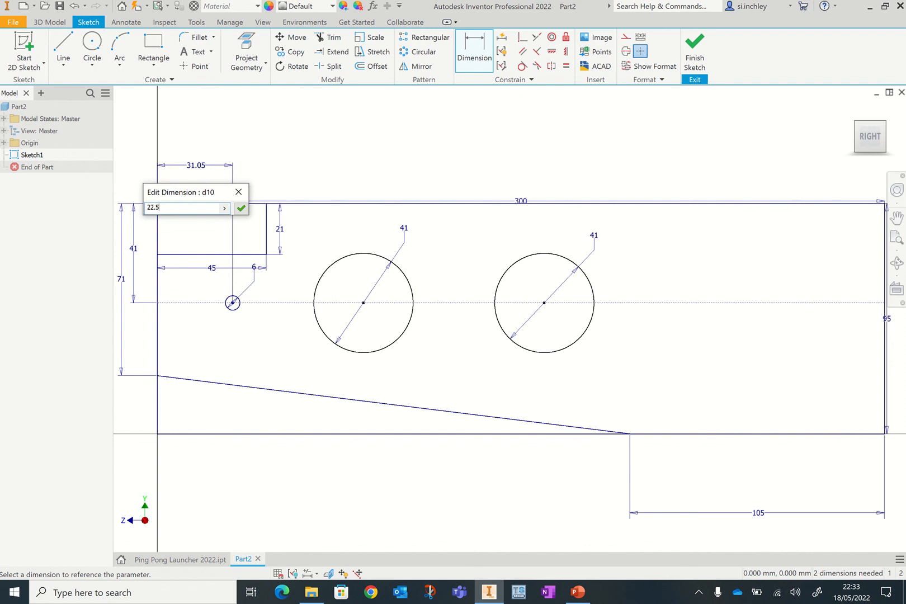
pyautogui.press('Return')
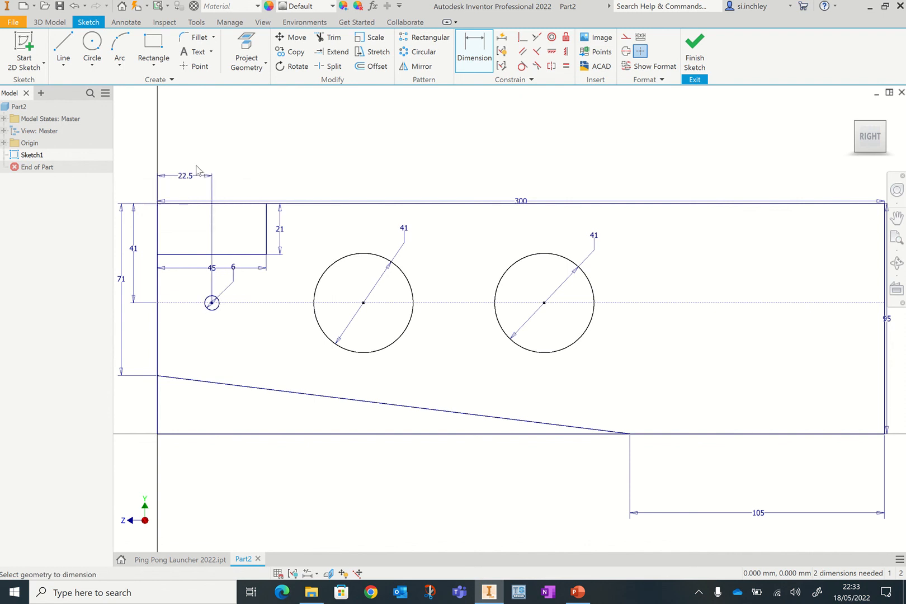
# - Undo the small circle's horizontal dimension and its value change
pyautogui.hotkey('ctrl', 'z')
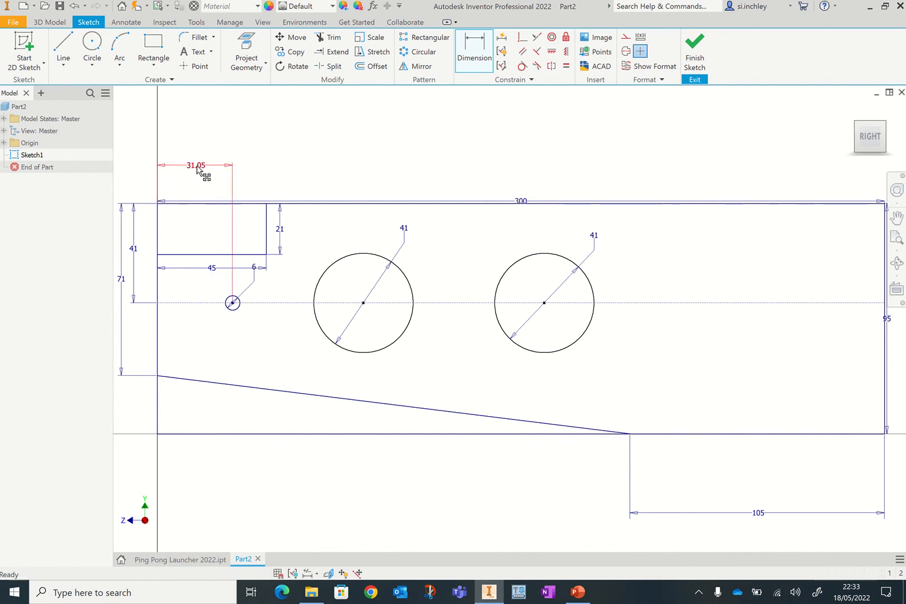
pyautogui.hotkey('ctrl', 'z')
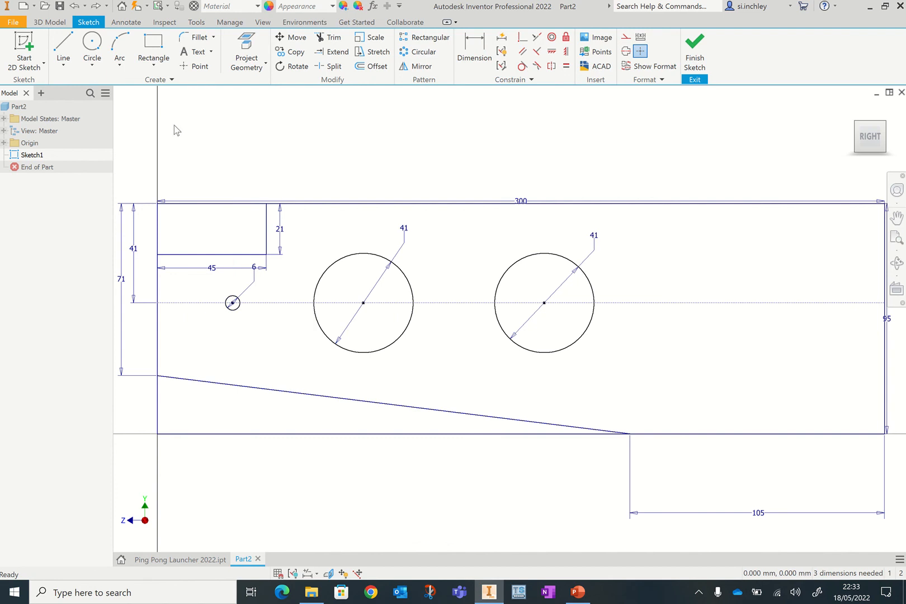
pyautogui.click(74, 6)
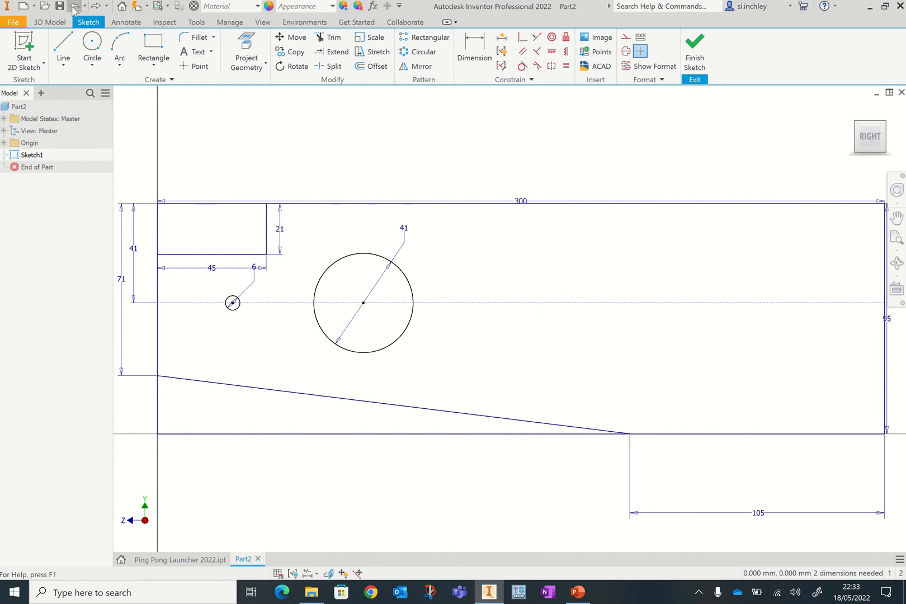
pyautogui.click(96, 6)
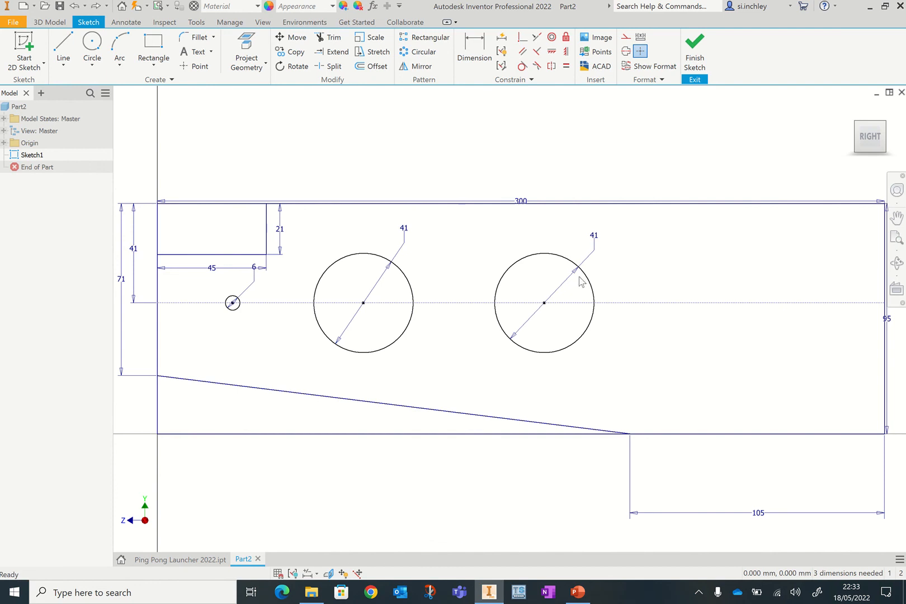
# - Dimension the small circle's centre 22.5 mm horizontally from the profile's left edge
pyautogui.click(481, 60)
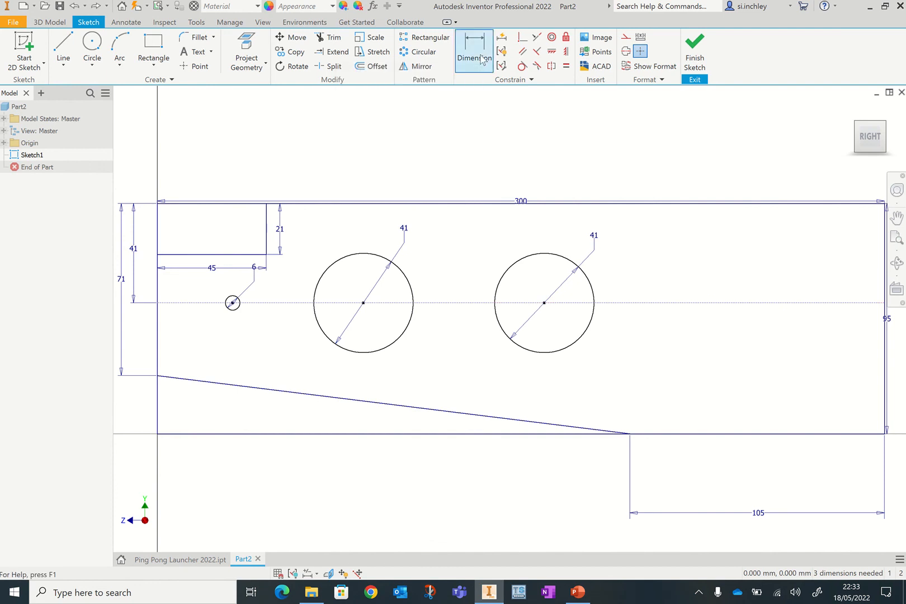
pyautogui.click(233, 303)
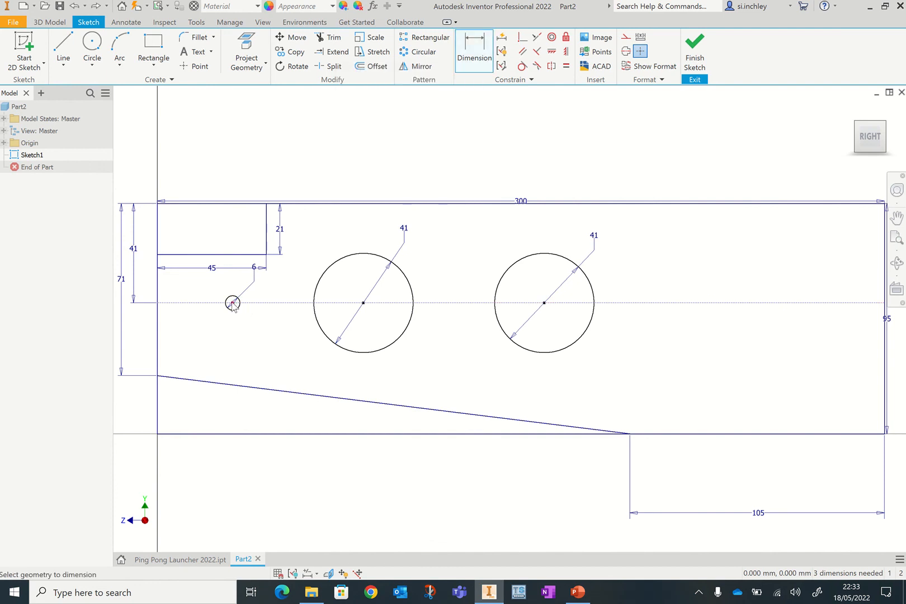
pyautogui.click(158, 321)
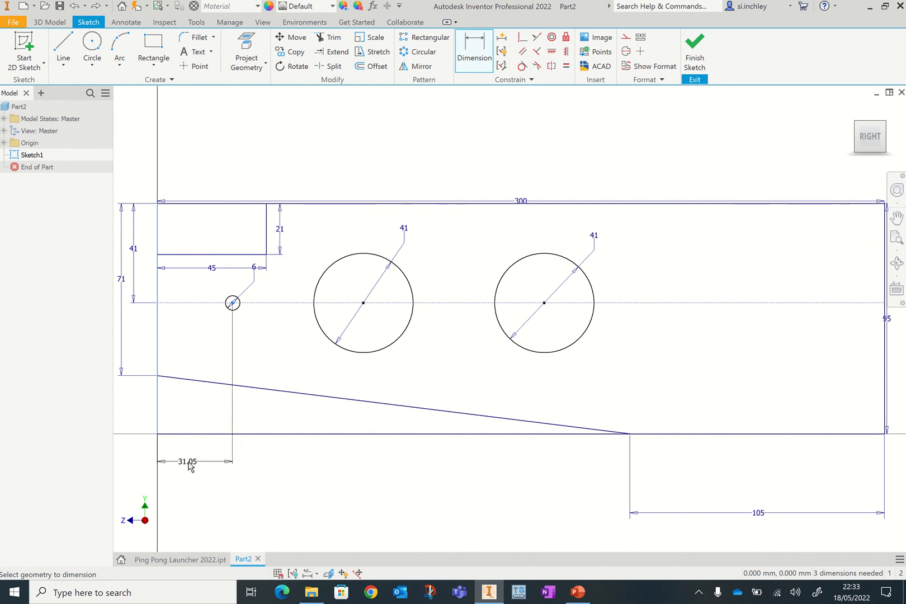
pyautogui.click(189, 465)
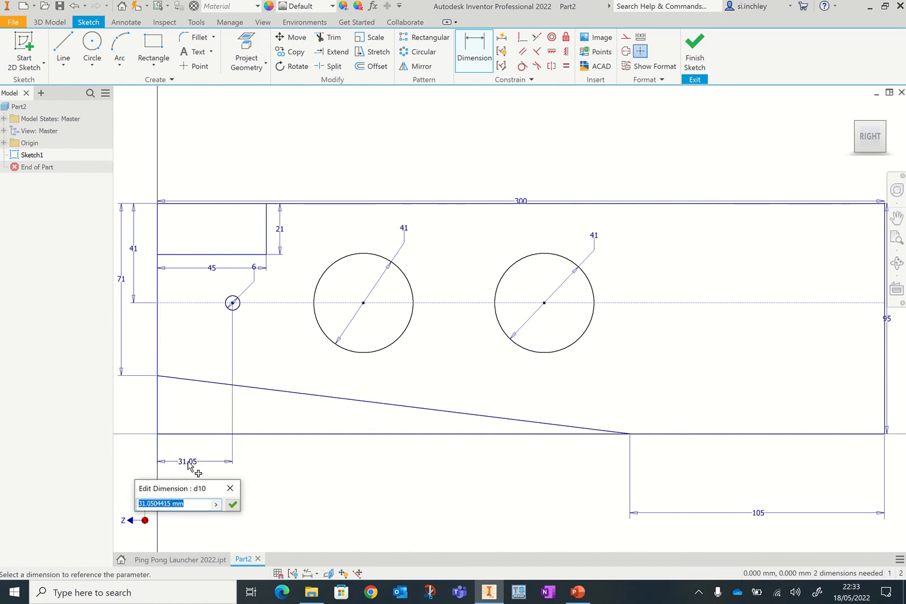
pyautogui.write('22.5')
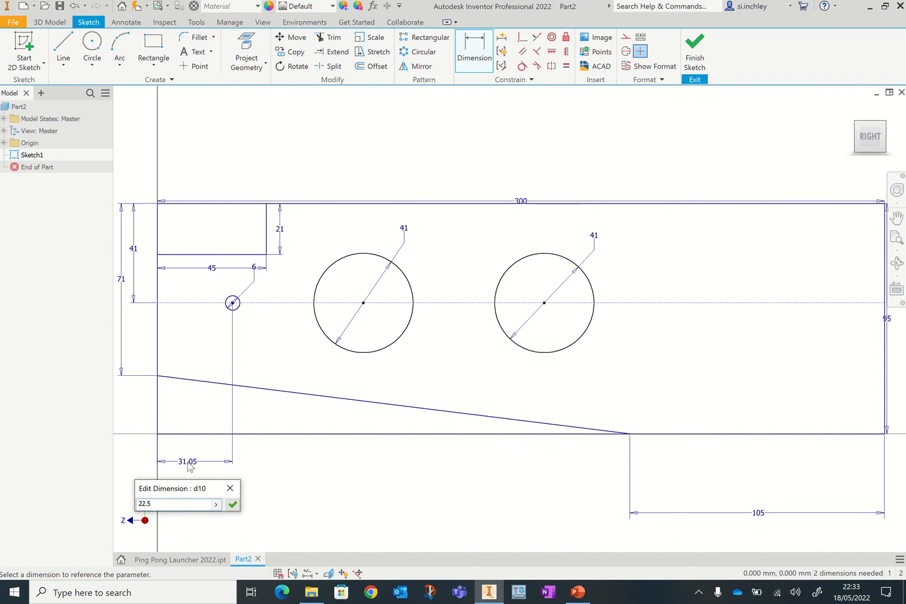
pyautogui.press('Return')
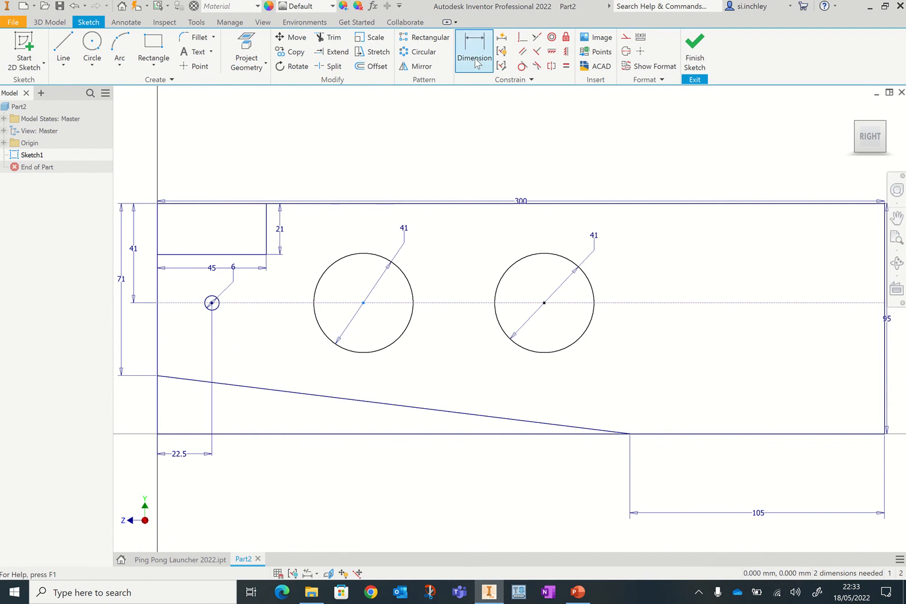
# - Dimension the first large circle's centre 80 mm horizontally from the profile's left edge
pyautogui.click(364, 303)
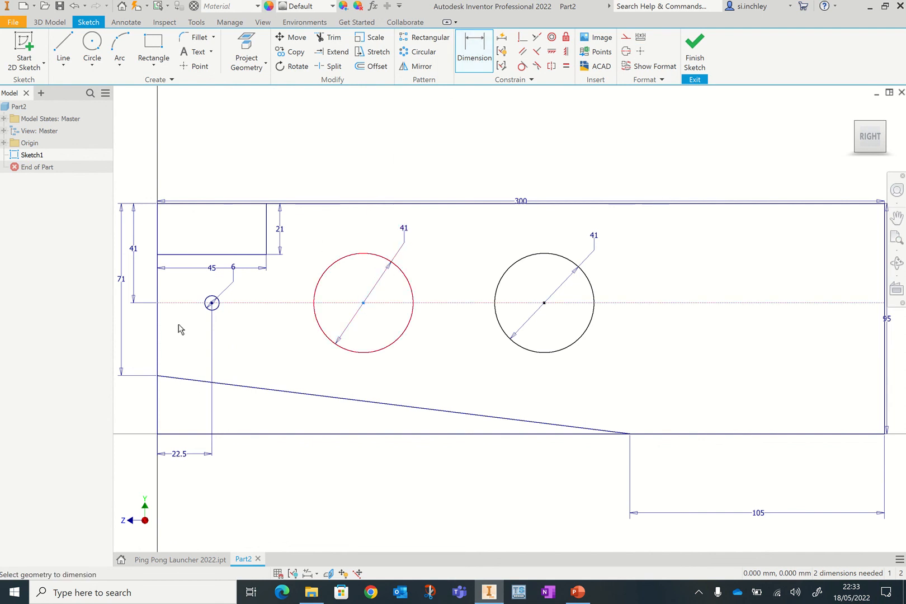
pyautogui.click(158, 324)
pyautogui.click(246, 450)
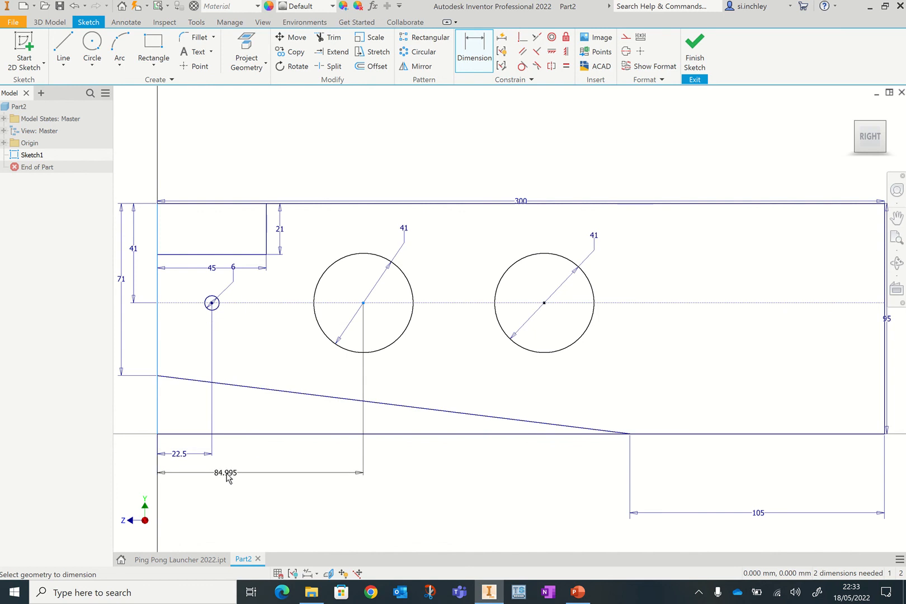
pyautogui.click(224, 486)
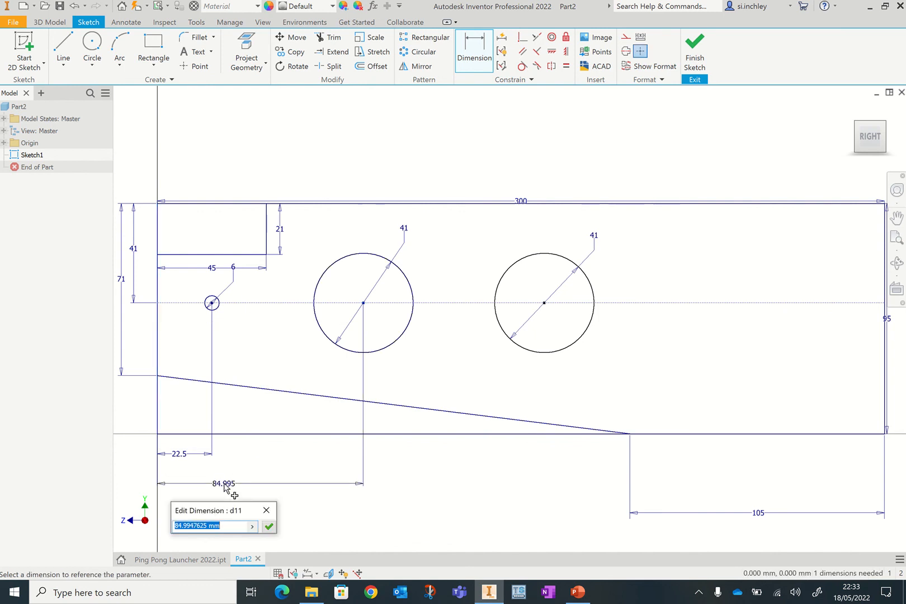
pyautogui.write('80')
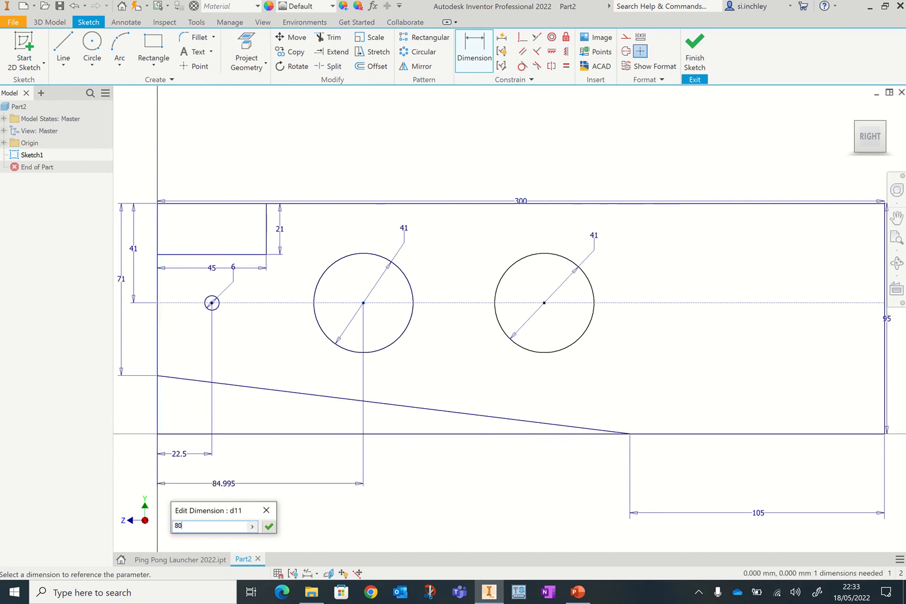
pyautogui.press('Return')
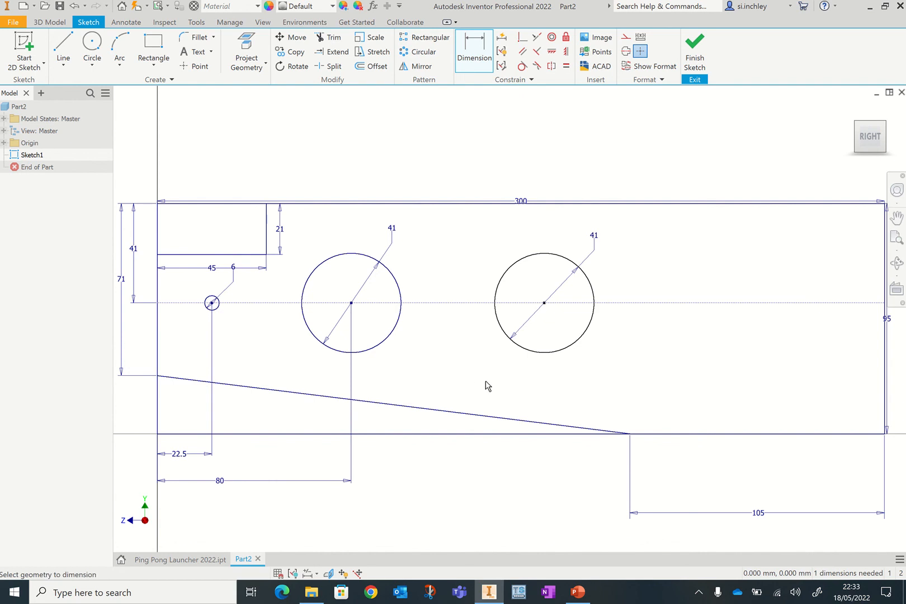
# - Dimension the second large circle's centre 141 mm from the left edge and finish the sketch
pyautogui.click(545, 303)
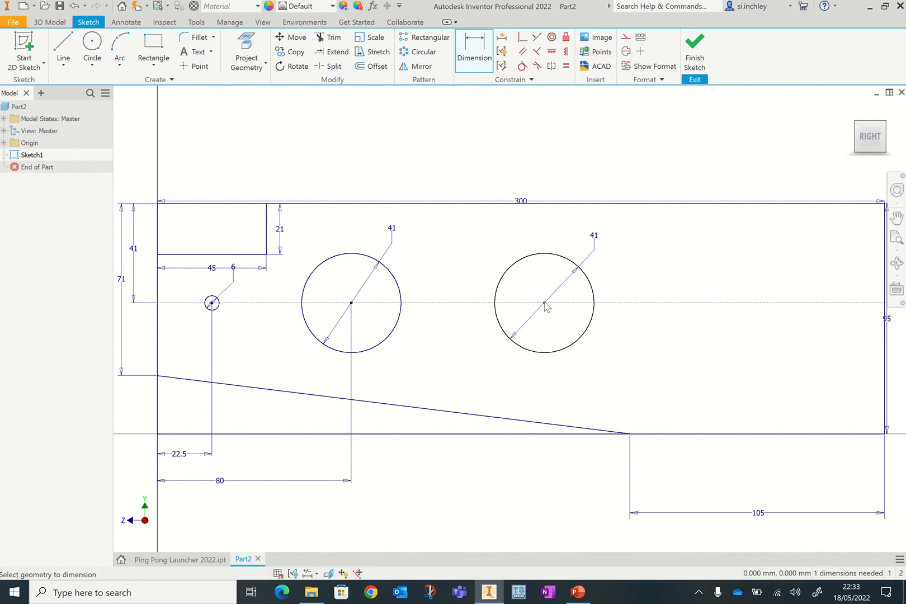
pyautogui.click(159, 356)
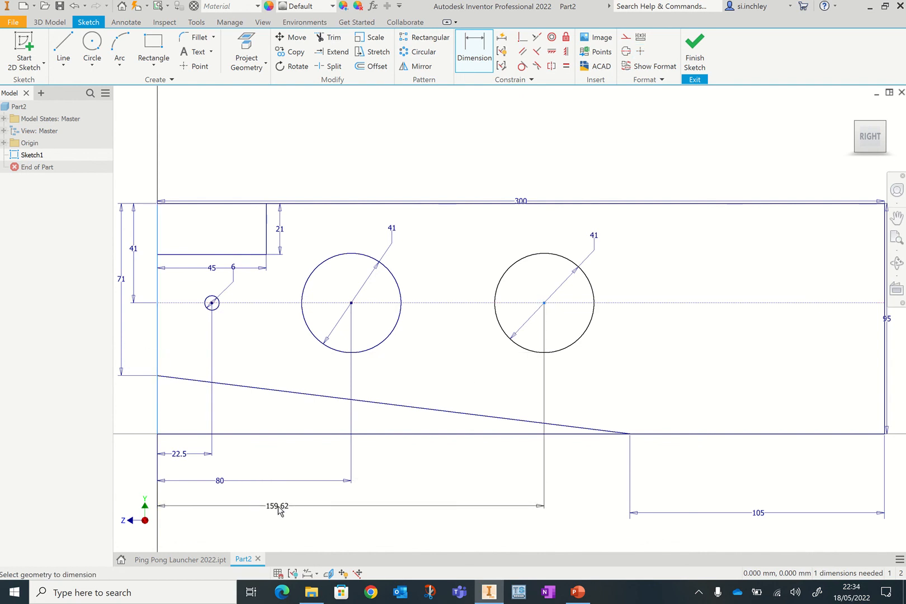
pyautogui.click(278, 508)
pyautogui.write('141')
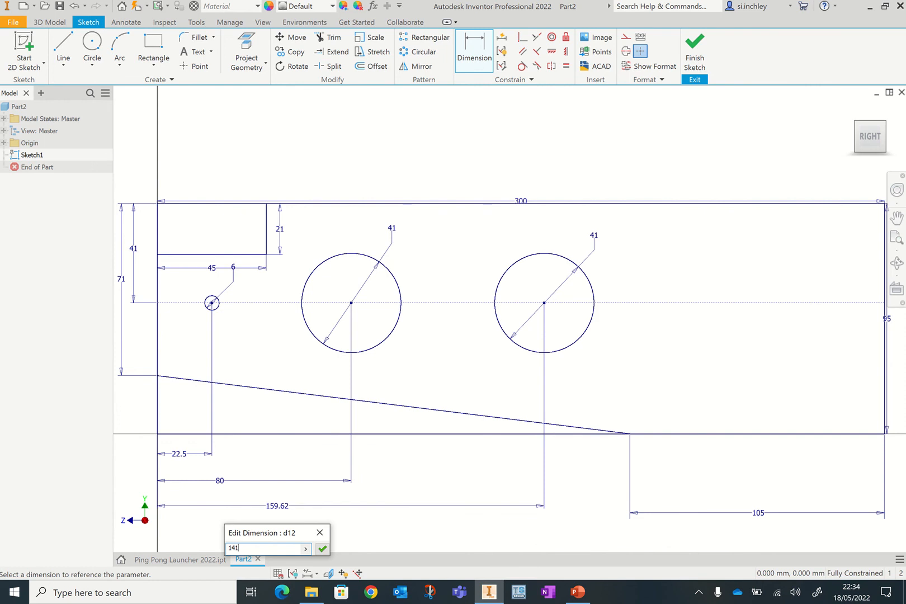
pyautogui.press('Return')
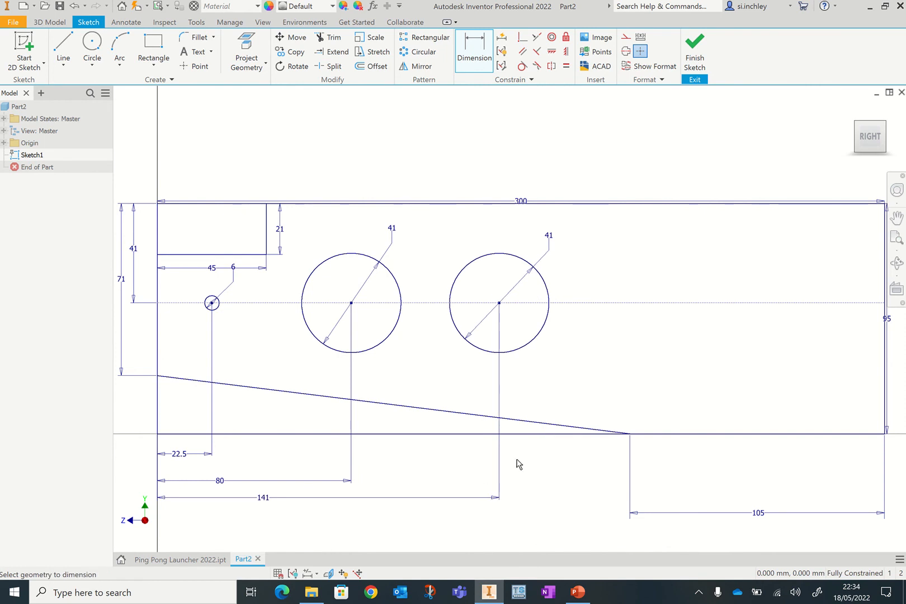
pyautogui.click(695, 61)
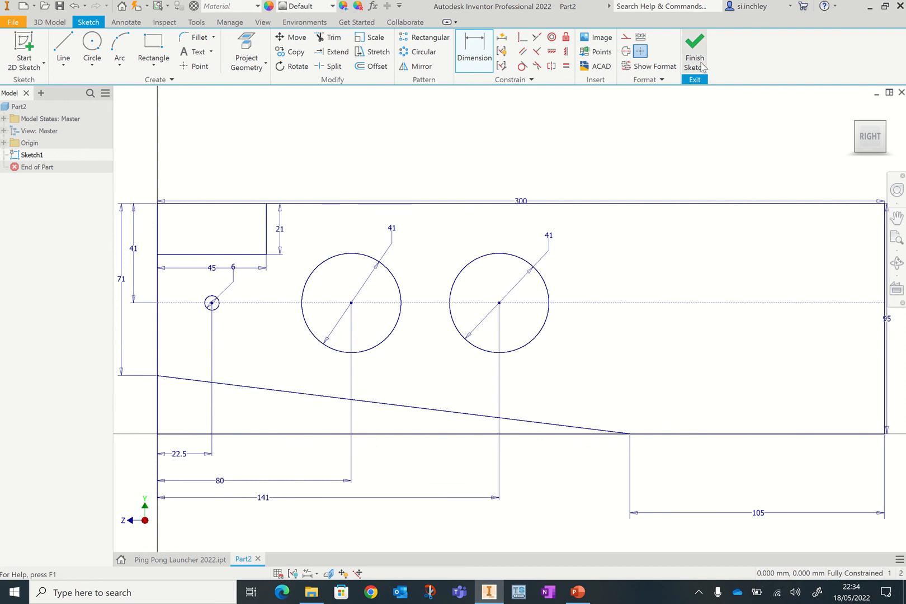
pyautogui.click(898, 242)
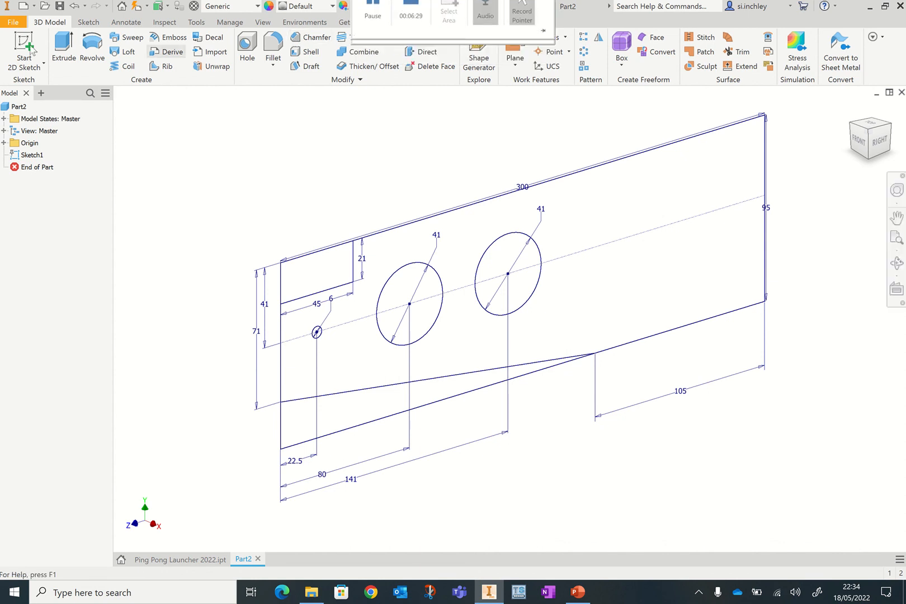
# - Save the part as Ping Pong Launcher v2
pyautogui.click(12, 24)
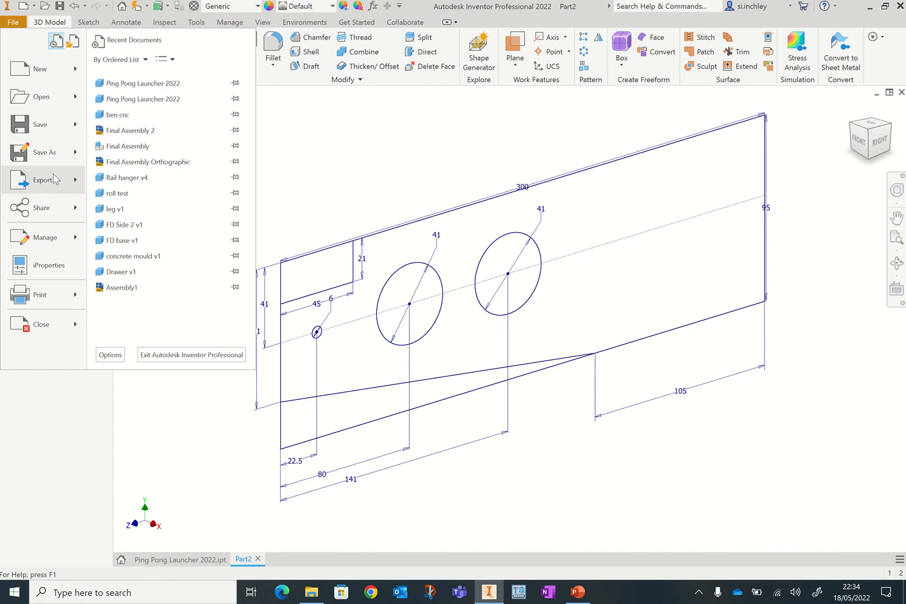
pyautogui.click(55, 129)
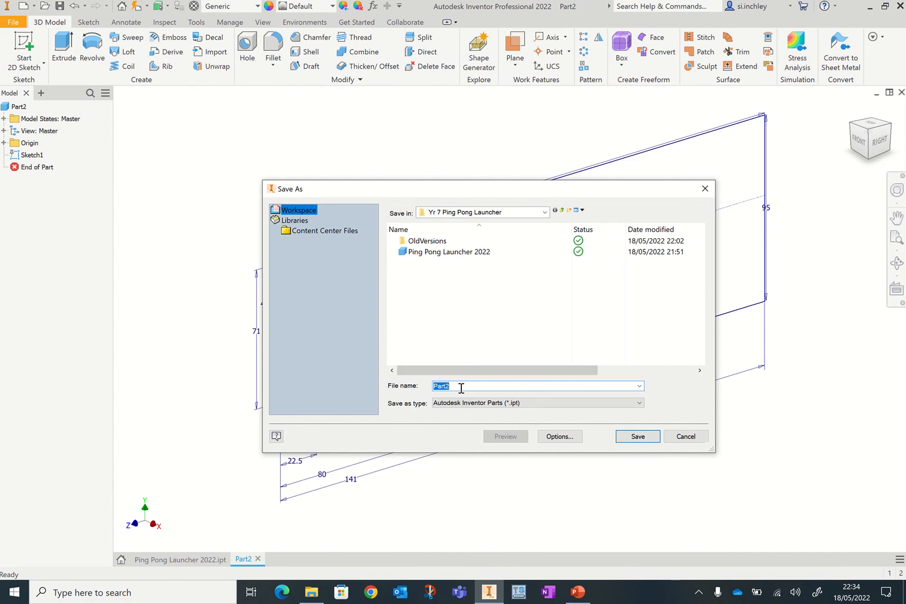
pyautogui.write('Ping Pong')
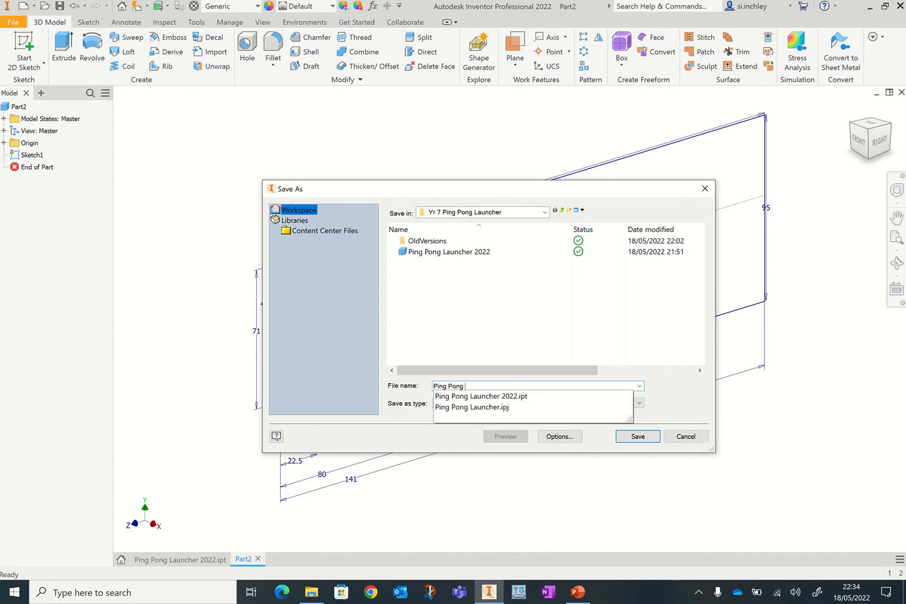
pyautogui.write(' Launcher')
pyautogui.write('v2')
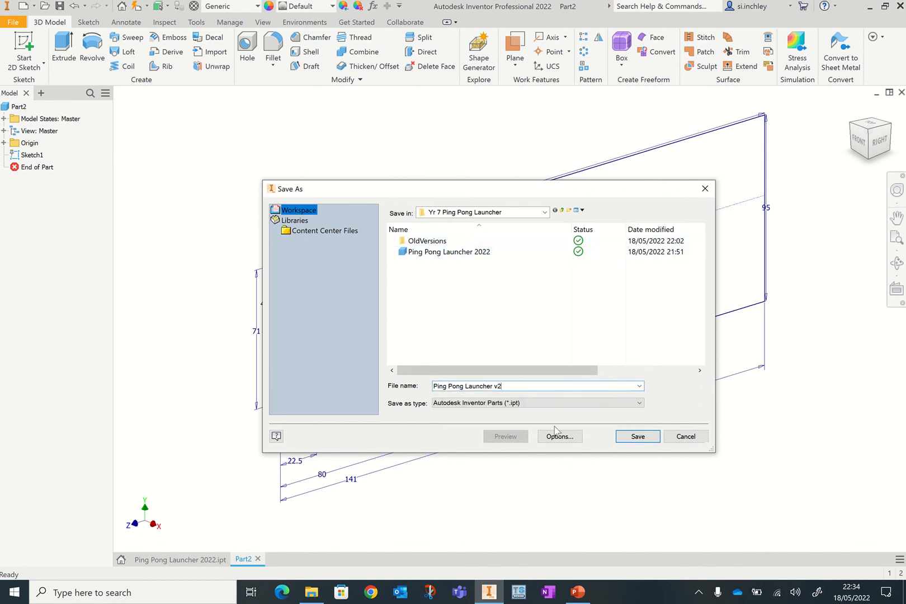
pyautogui.click(635, 440)
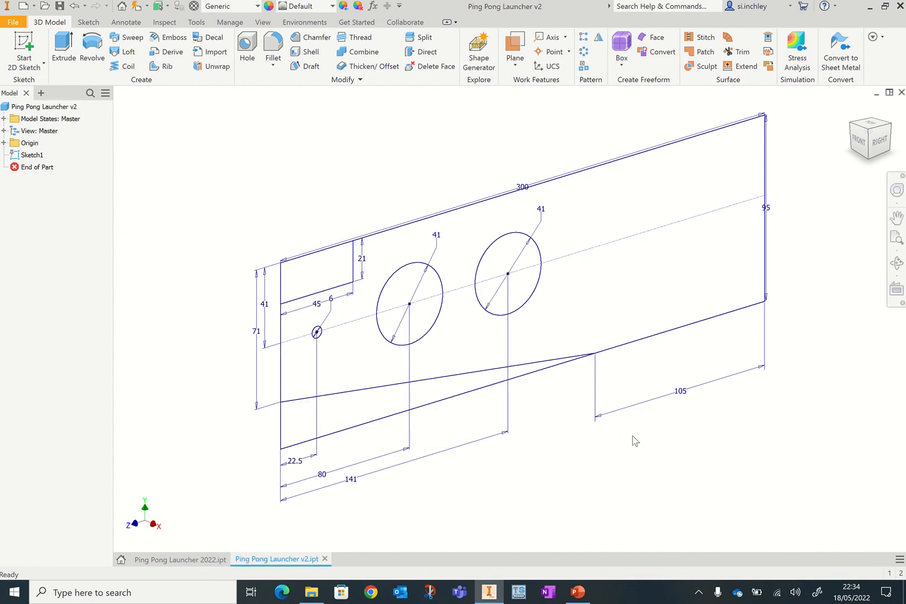
pyautogui.moveTo(440, 7)
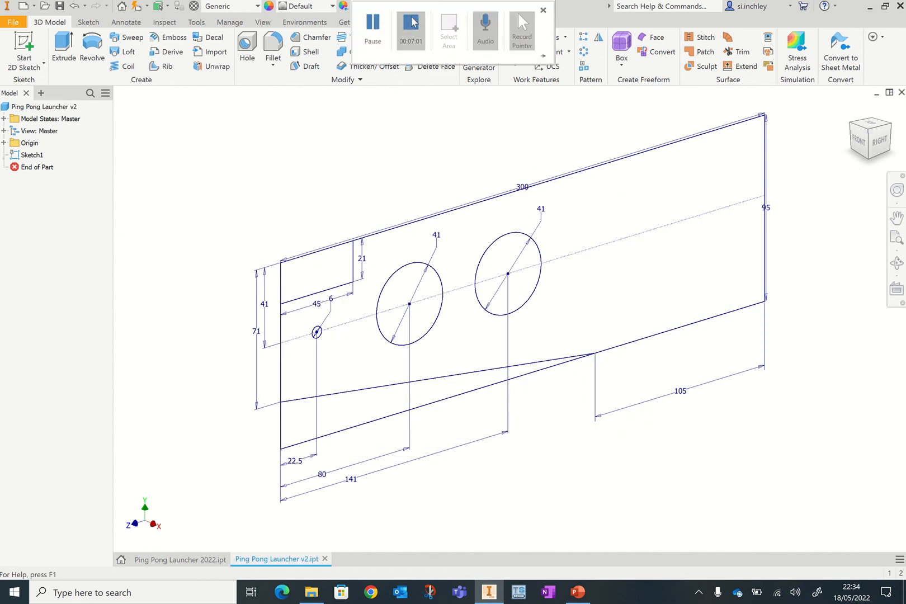